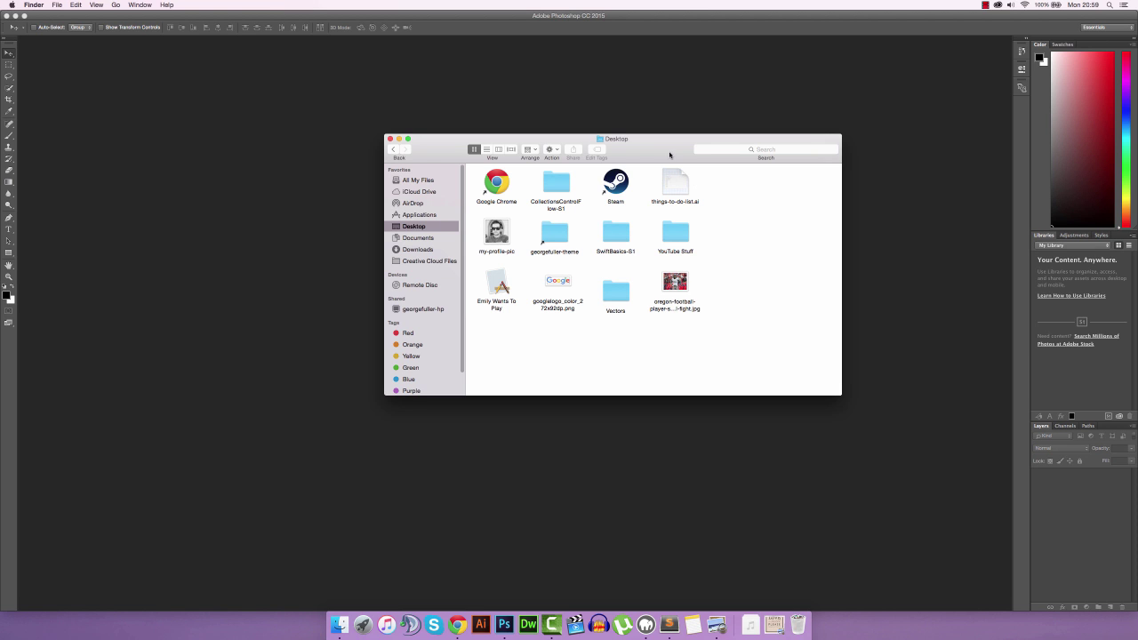
Open the oregon-football player JPG from the Finder desktop in Photoshop
double_click(675, 283)
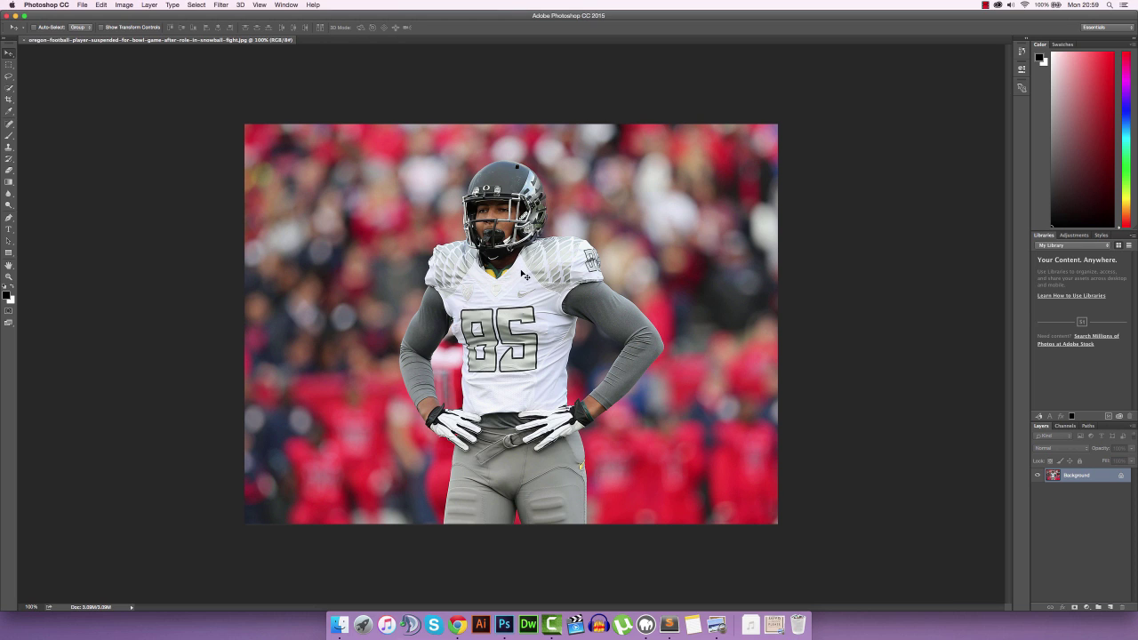
Select the Pen tool in Path mode and zoom the photo to 200%
click(9, 218)
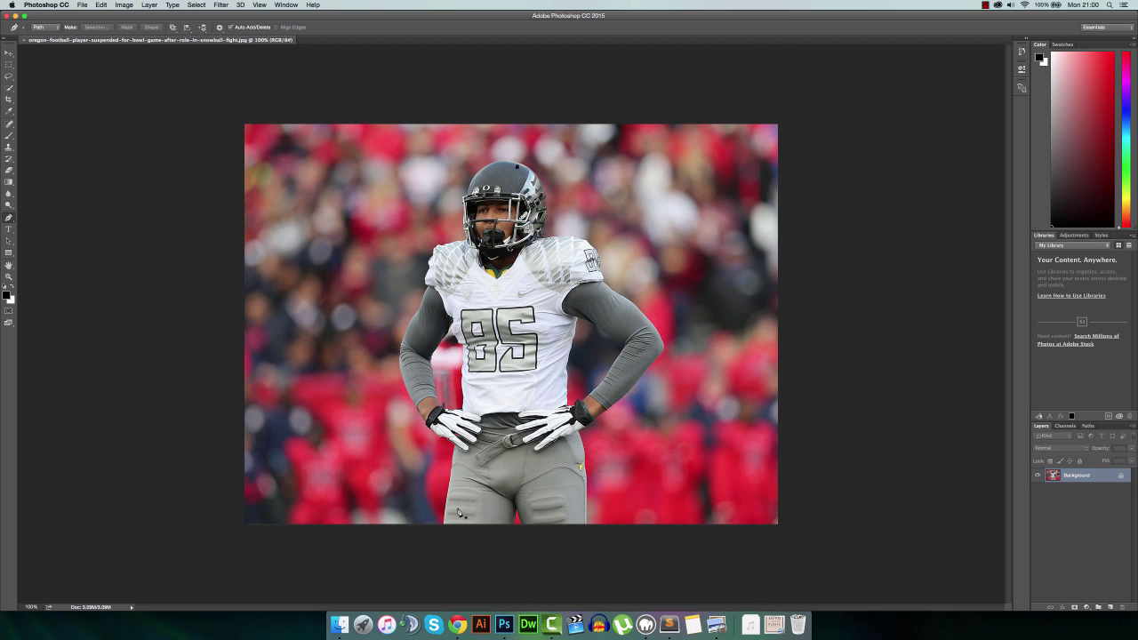
key(super+plus)
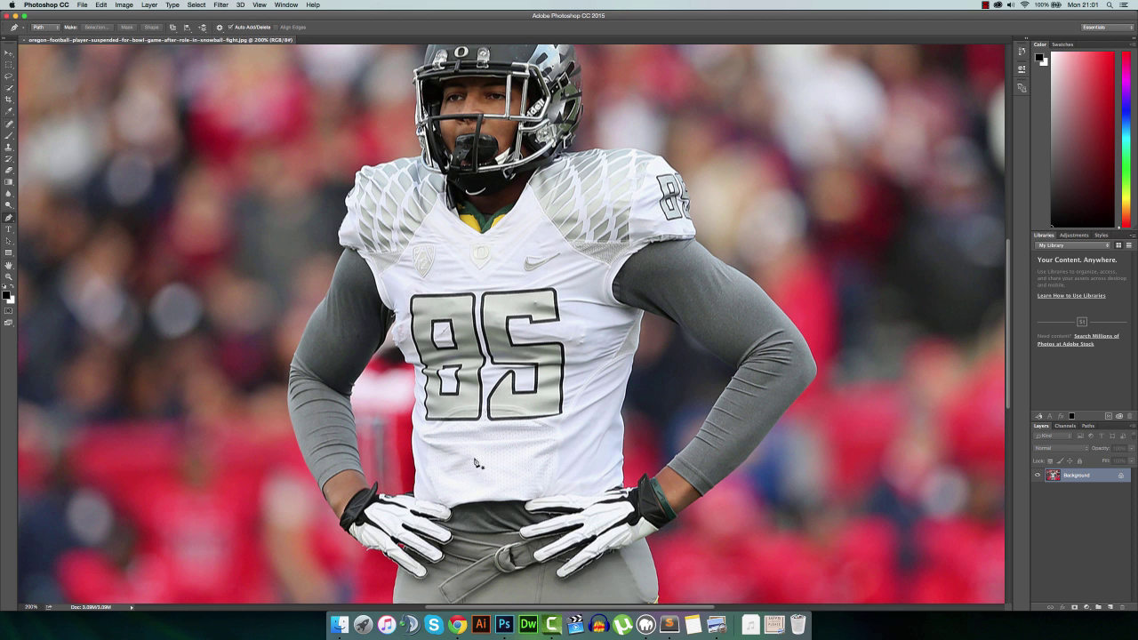
Zoom to about 626% on the outer edge of the player's left leg
drag(467, 477, 526, 298)
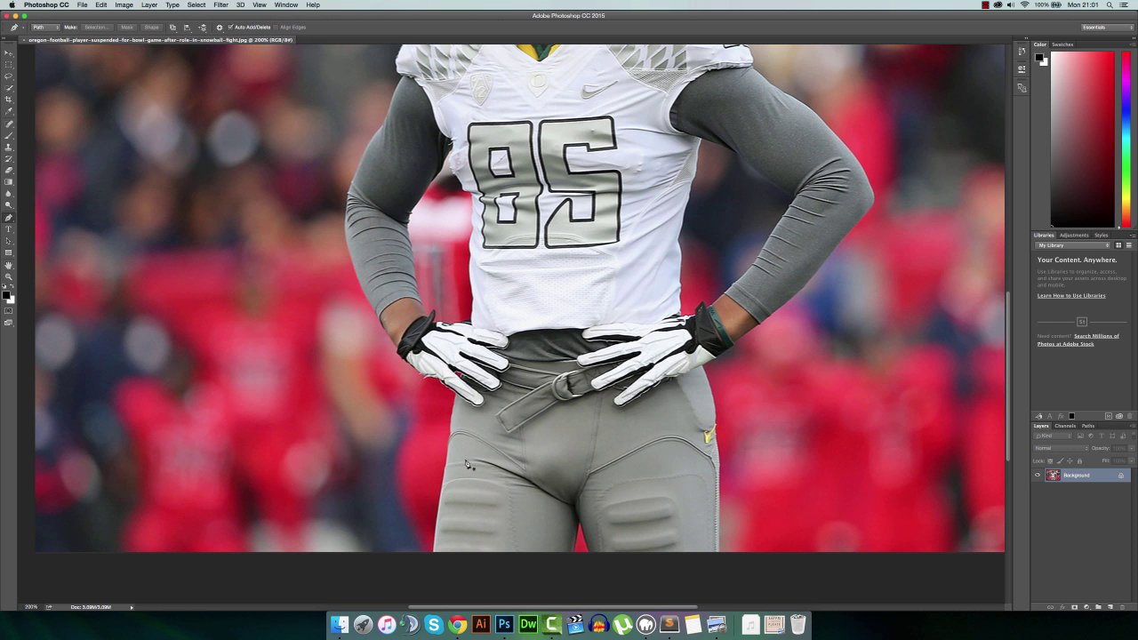
scroll(467, 464, down, 5)
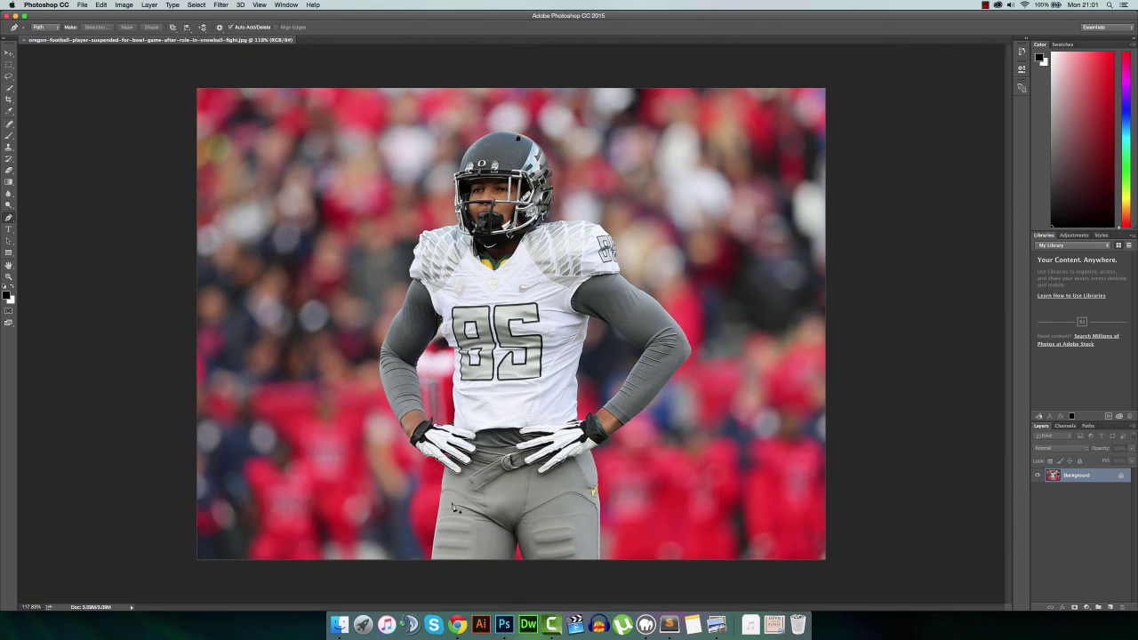
scroll(403, 256, up, 5)
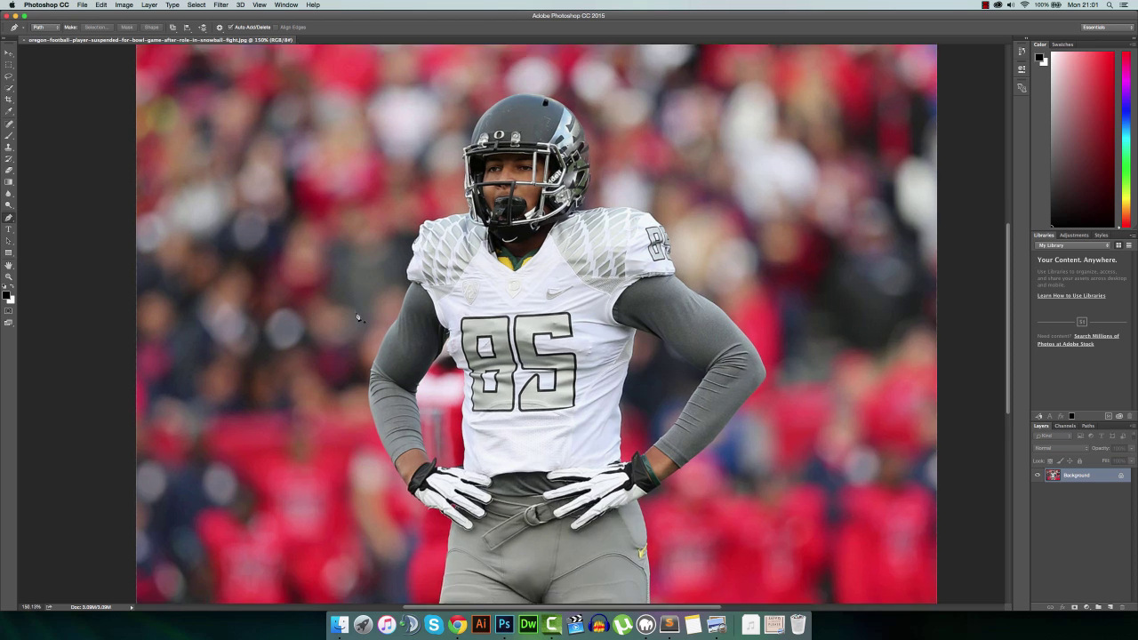
scroll(404, 256, down, 5)
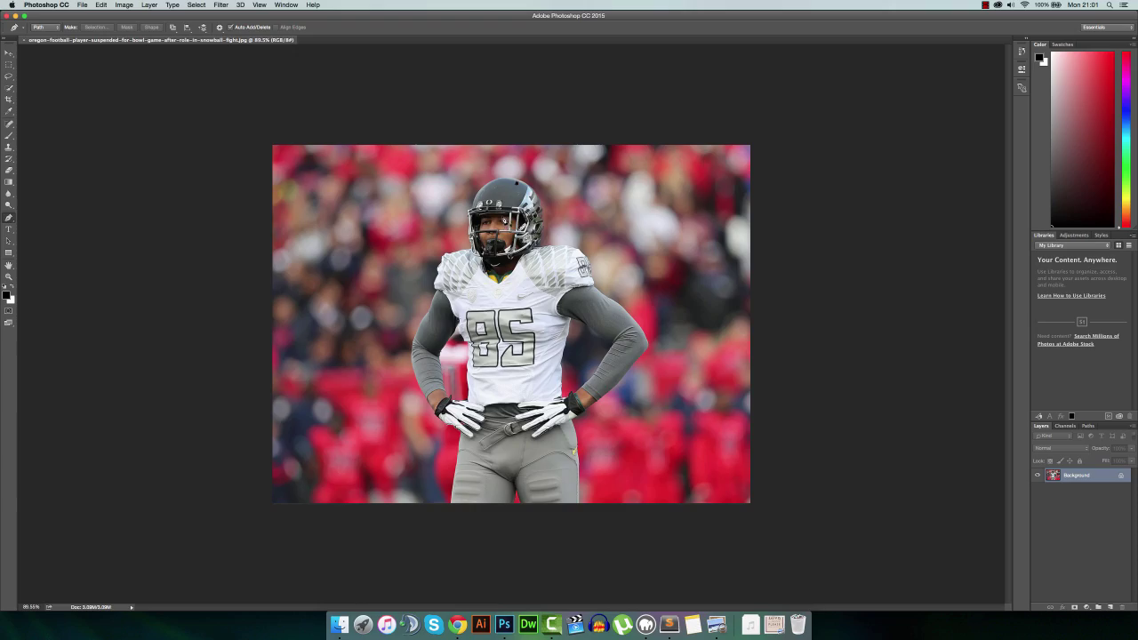
scroll(507, 224, up, 4)
scroll(504, 212, up, 4)
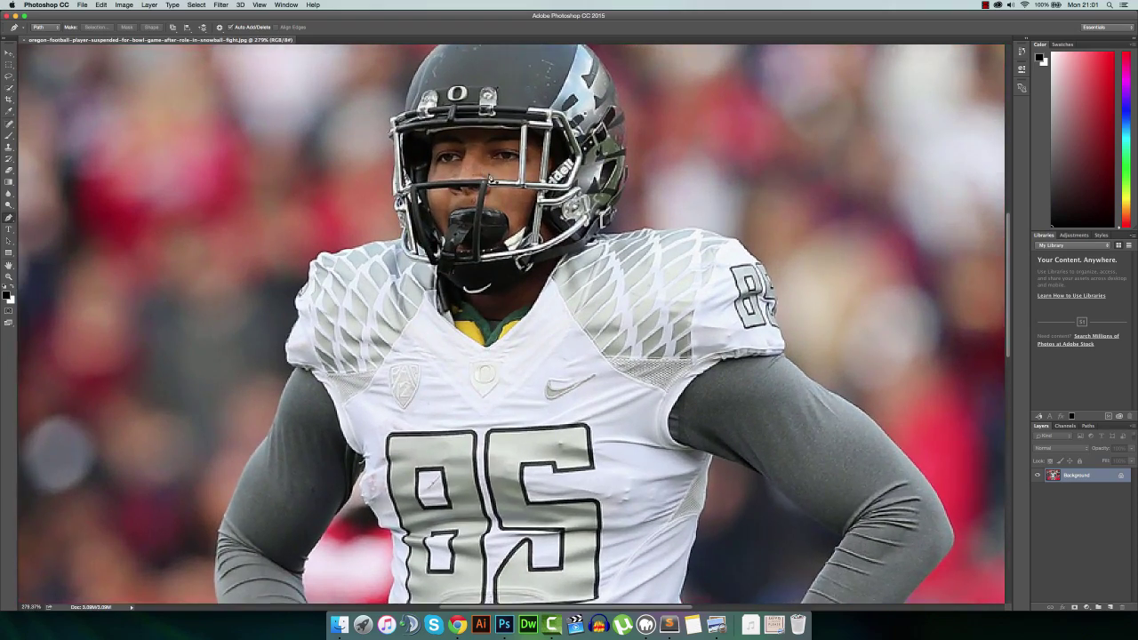
scroll(493, 191, down, 8)
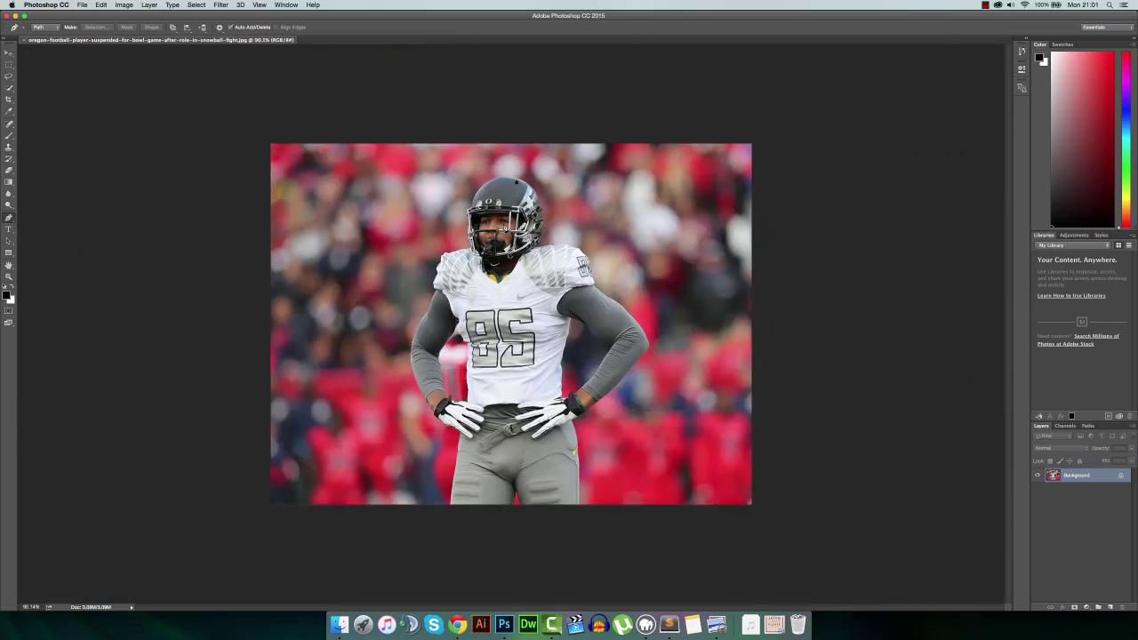
scroll(448, 536, up, 5)
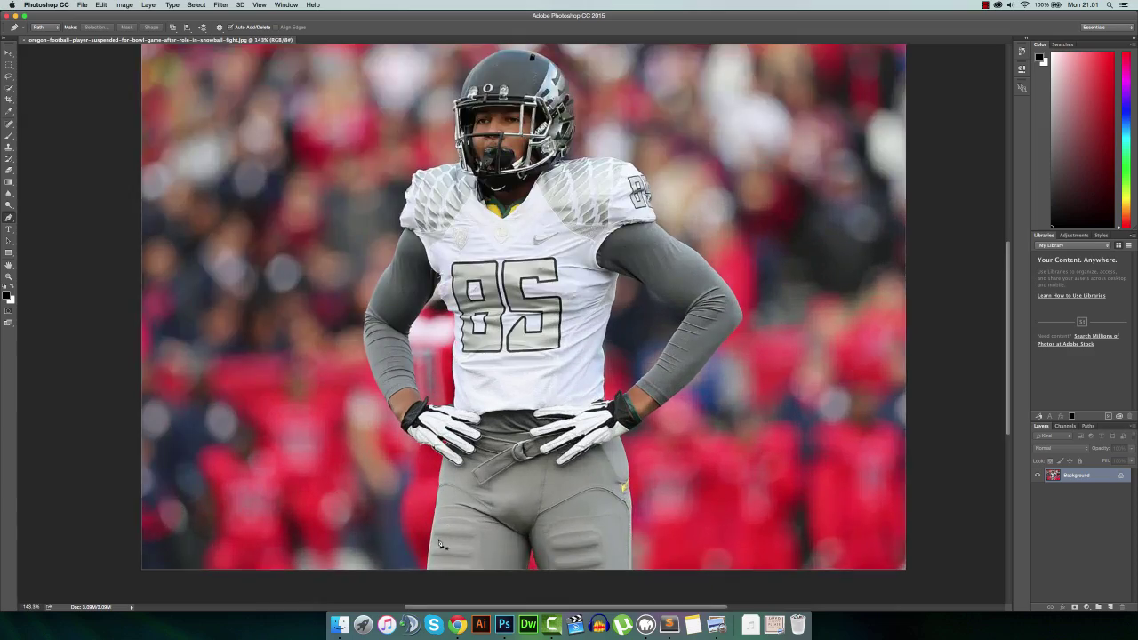
scroll(442, 545, up, 5)
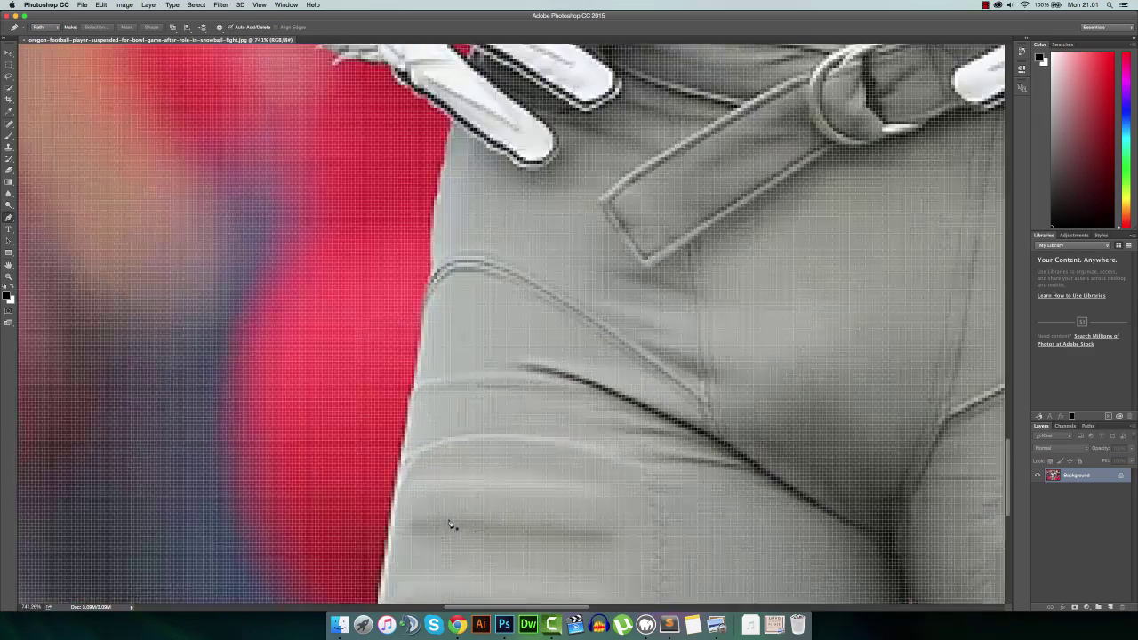
scroll(451, 516, down, 5)
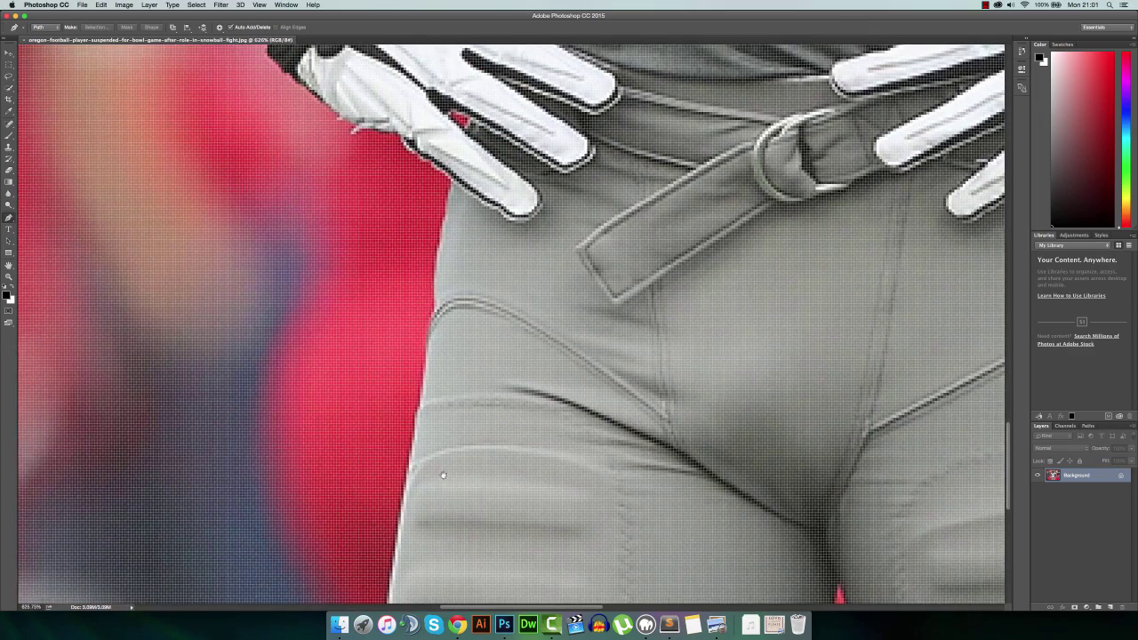
scroll(503, 312, up, 5)
scroll(503, 312, up, 2)
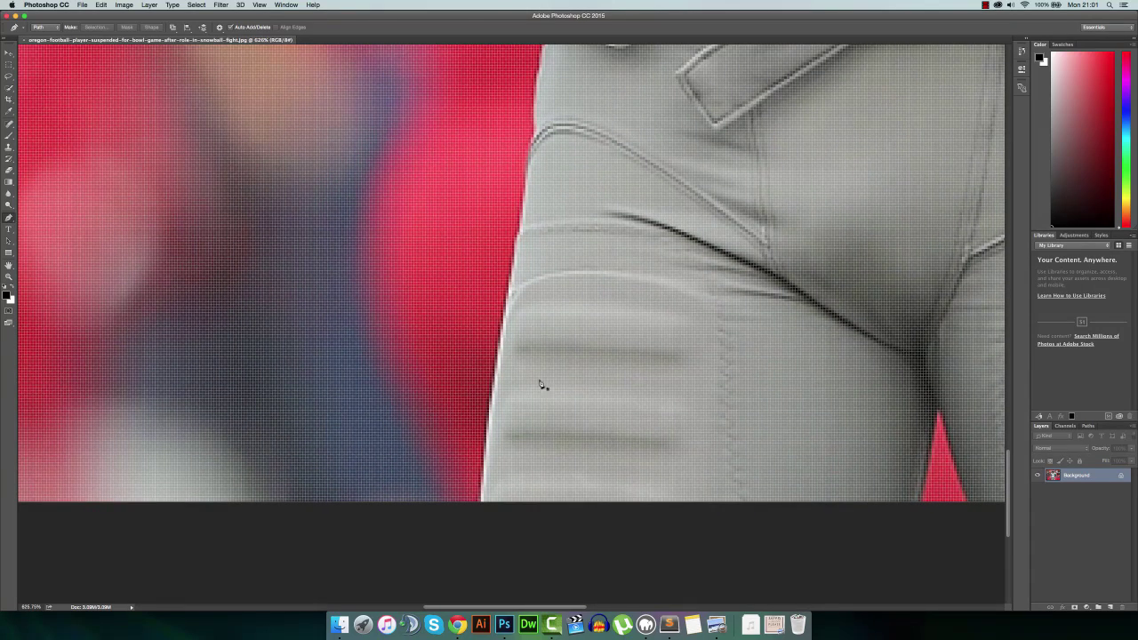
Place anchors below the leg and at its edge, then a curved anchor up the thigh
click(467, 560)
click(482, 502)
drag(520, 236, 539, 177)
Adjust the curve and its handles so the path hugs the thigh outline
drag(534, 171, 537, 189)
drag(538, 188, 538, 189)
drag(540, 179, 534, 148)
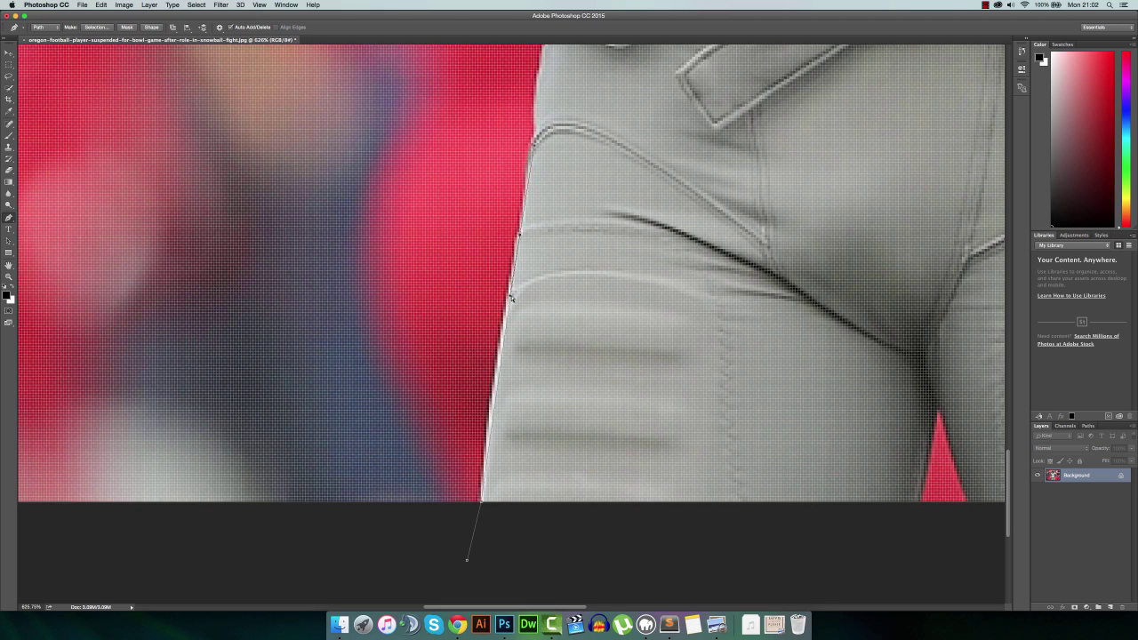
drag(511, 297, 508, 300)
drag(537, 149, 537, 131)
Scroll the close-up view up and left to the glove and forearm
scroll(566, 168, up, 10)
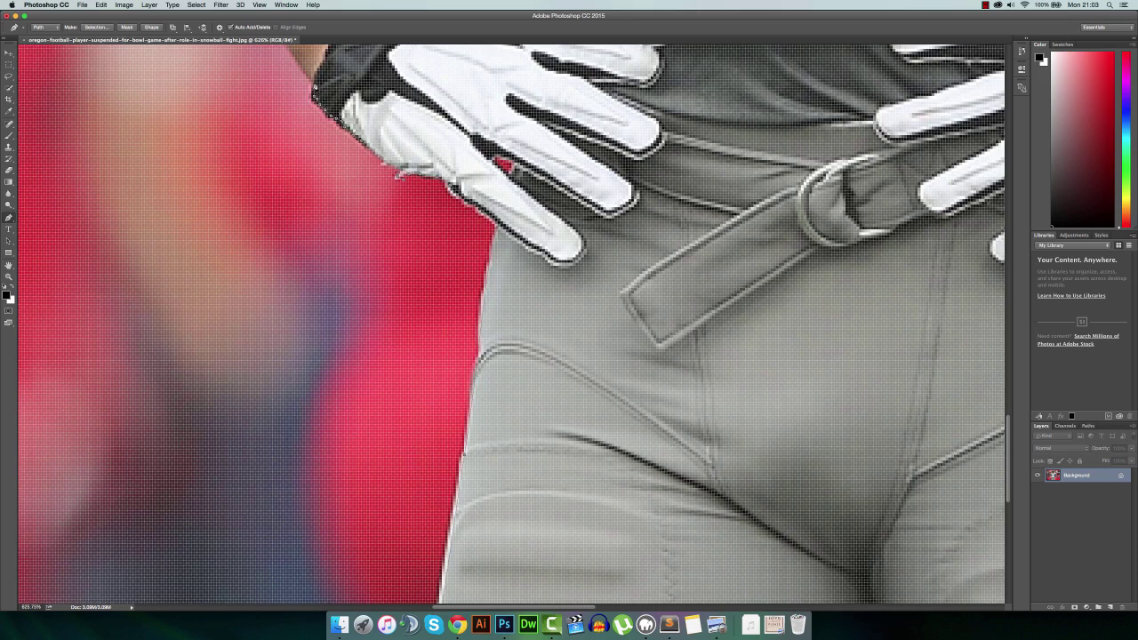
scroll(374, 115, up, 3)
scroll(374, 115, left, 2)
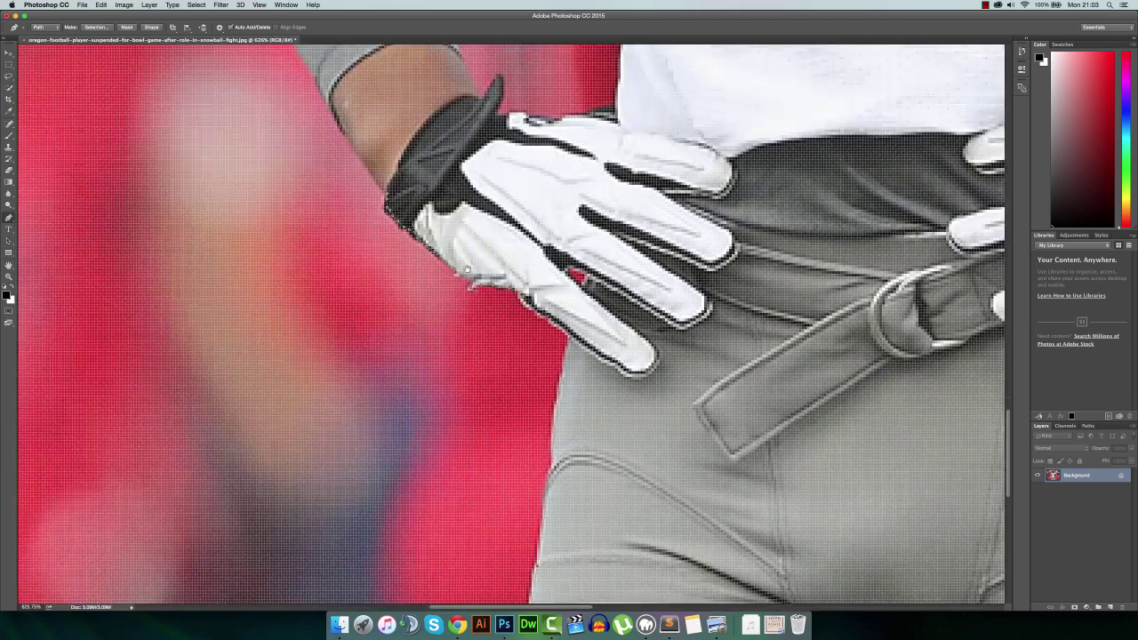
scroll(467, 268, up, 5)
scroll(467, 268, left, 3)
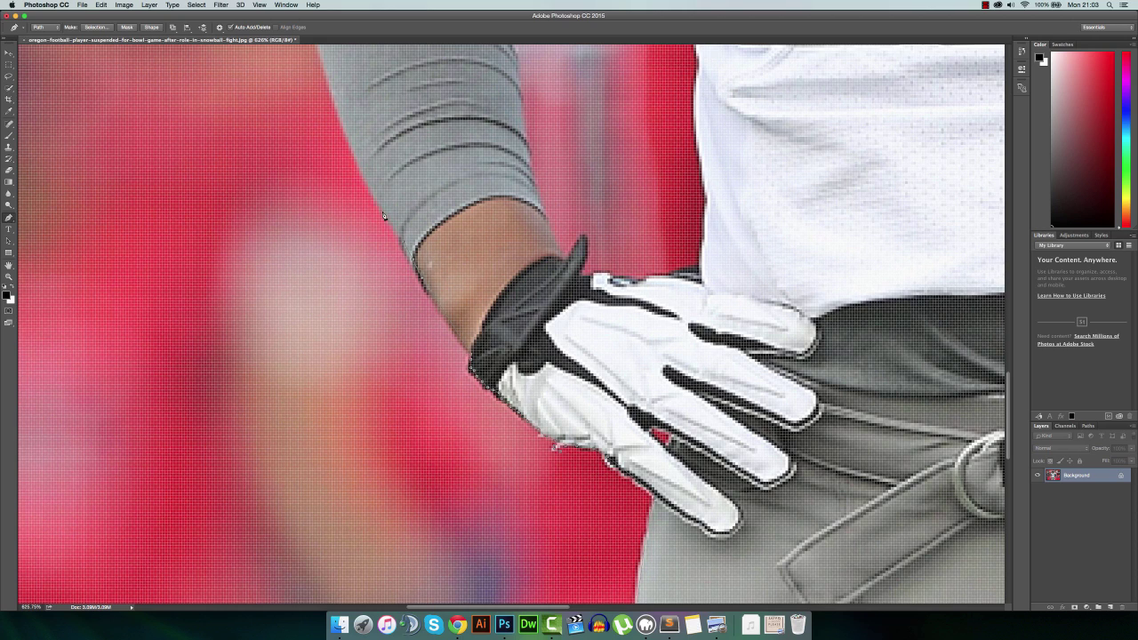
Add anchors up the arm's outer edge toward the jersey sleeve, panning as needed
click(343, 123)
drag(374, 147, 416, 334)
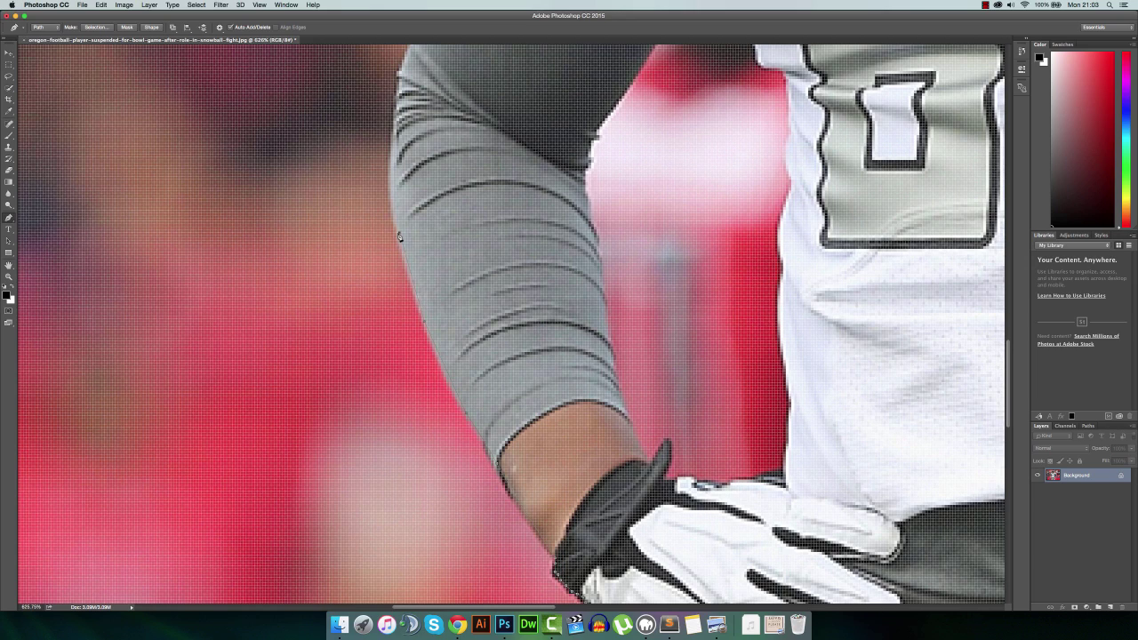
drag(414, 203, 413, 366)
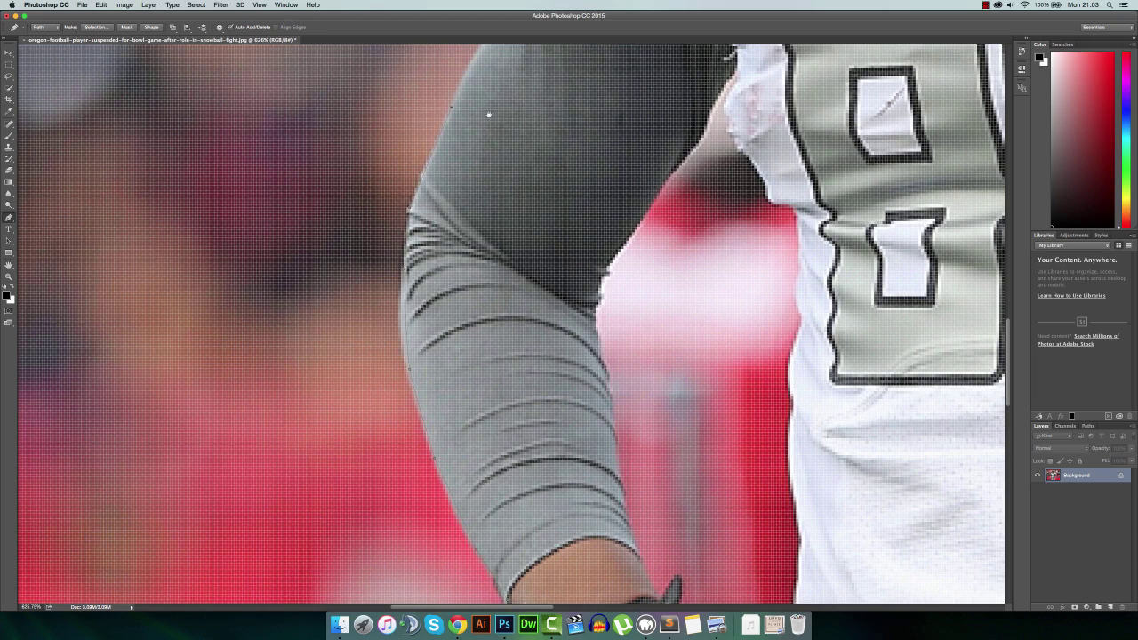
scroll(488, 115, up, 10)
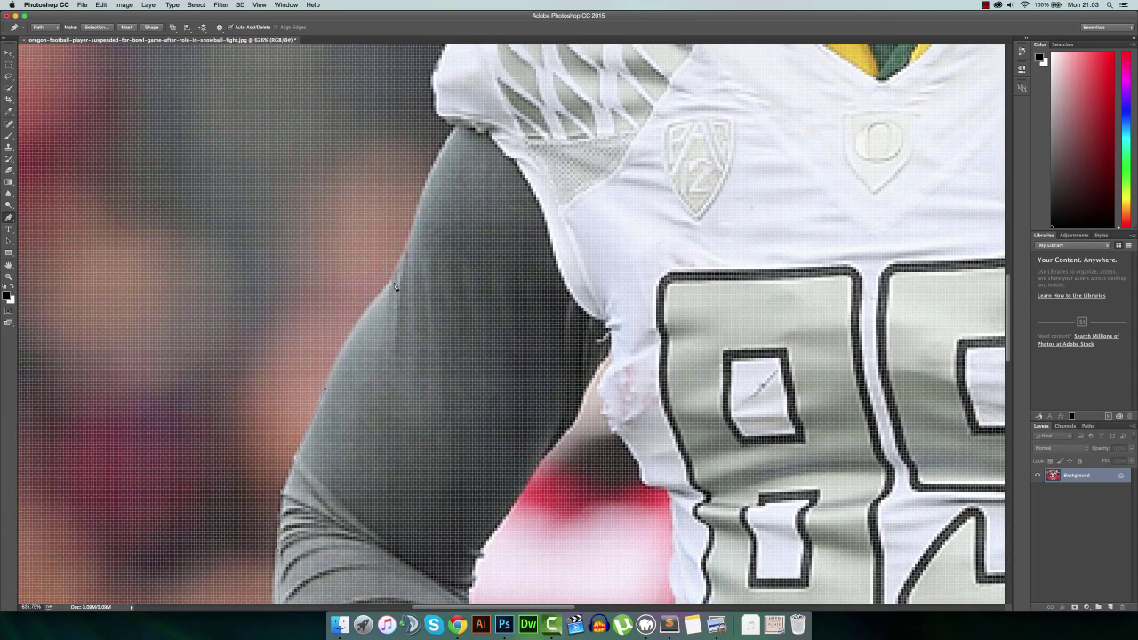
click(393, 284)
Continue the path up the jersey's shoulder edge and bring the helmet into view
scroll(465, 118, up, 5)
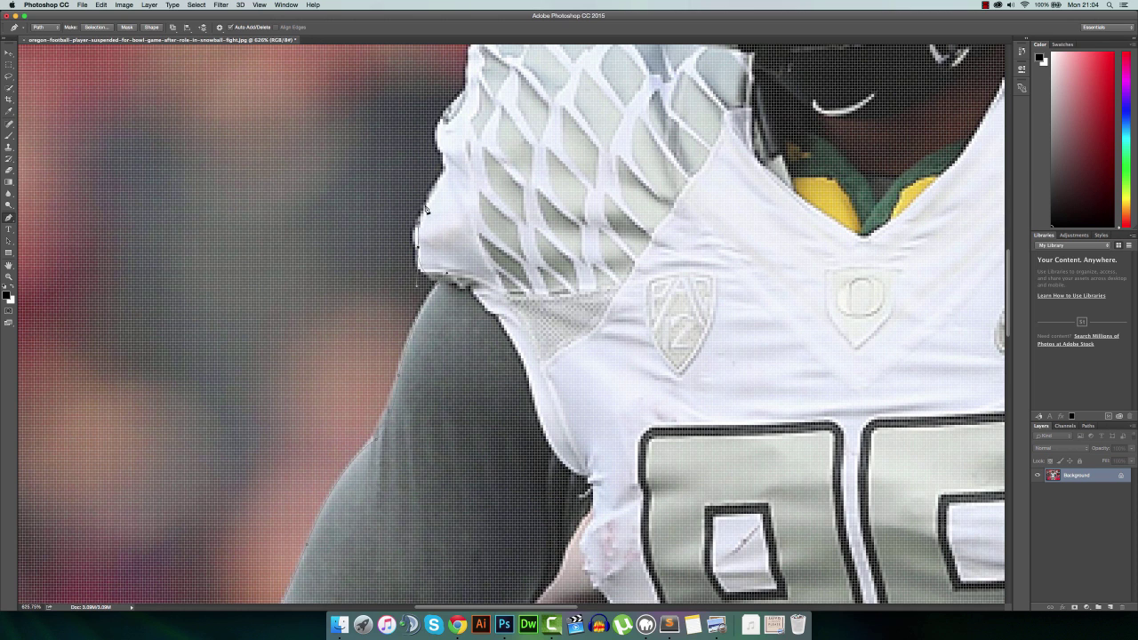
click(426, 209)
scroll(446, 171, up, 5)
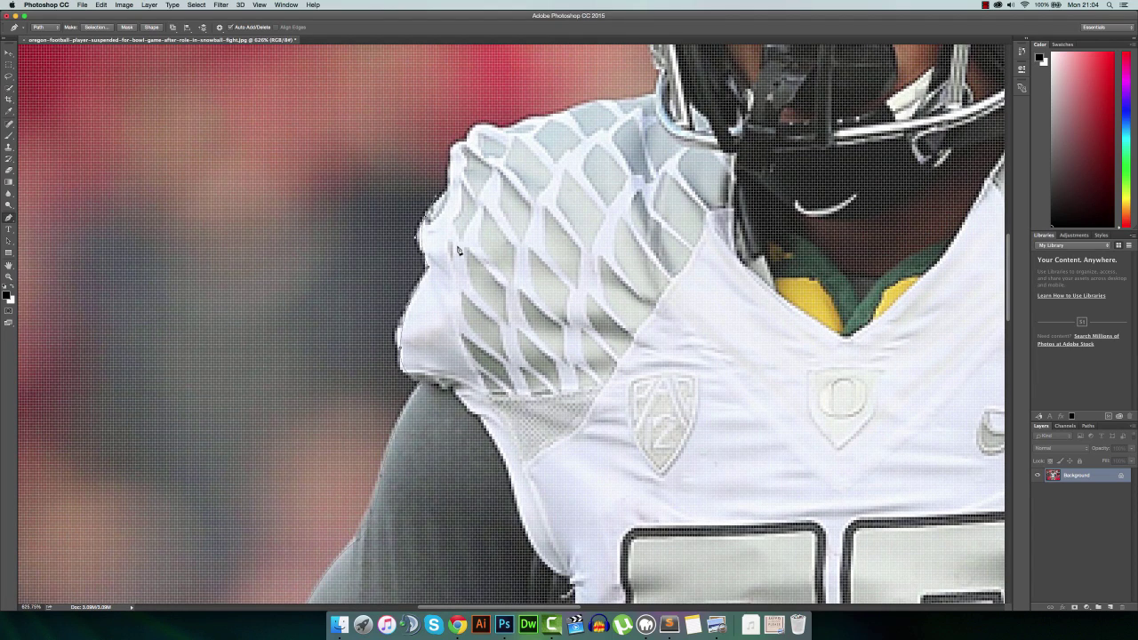
scroll(458, 250, up, 5)
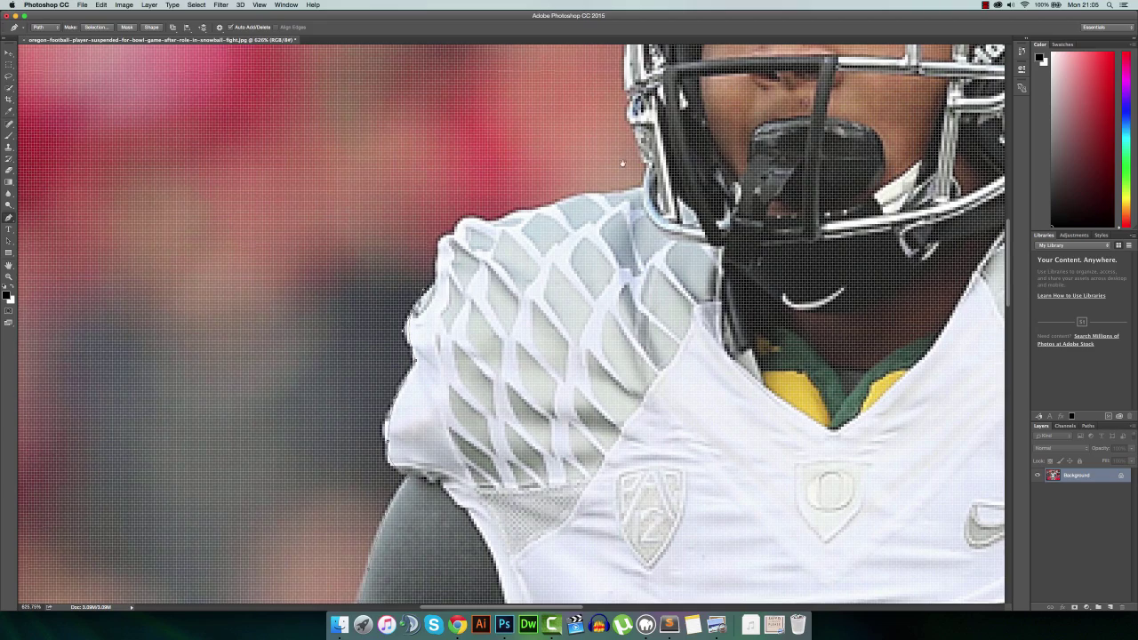
scroll(551, 229, up, 10)
scroll(597, 240, up, 10)
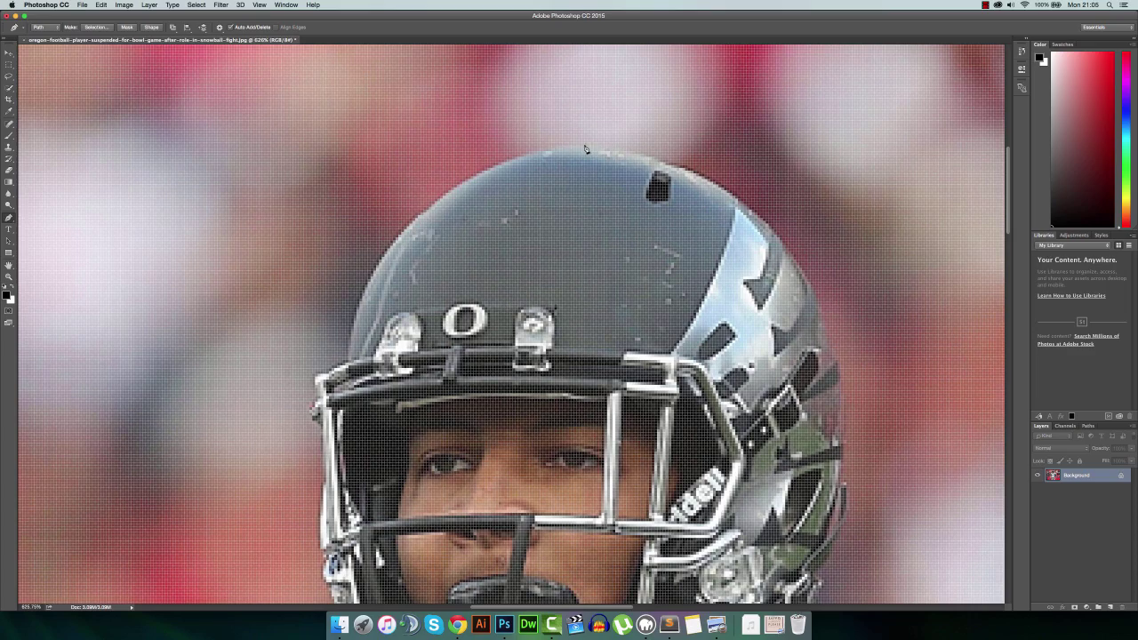
scroll(443, 436, down, 5)
scroll(442, 435, left, 5)
scroll(427, 418, down, 5)
scroll(427, 418, left, 4)
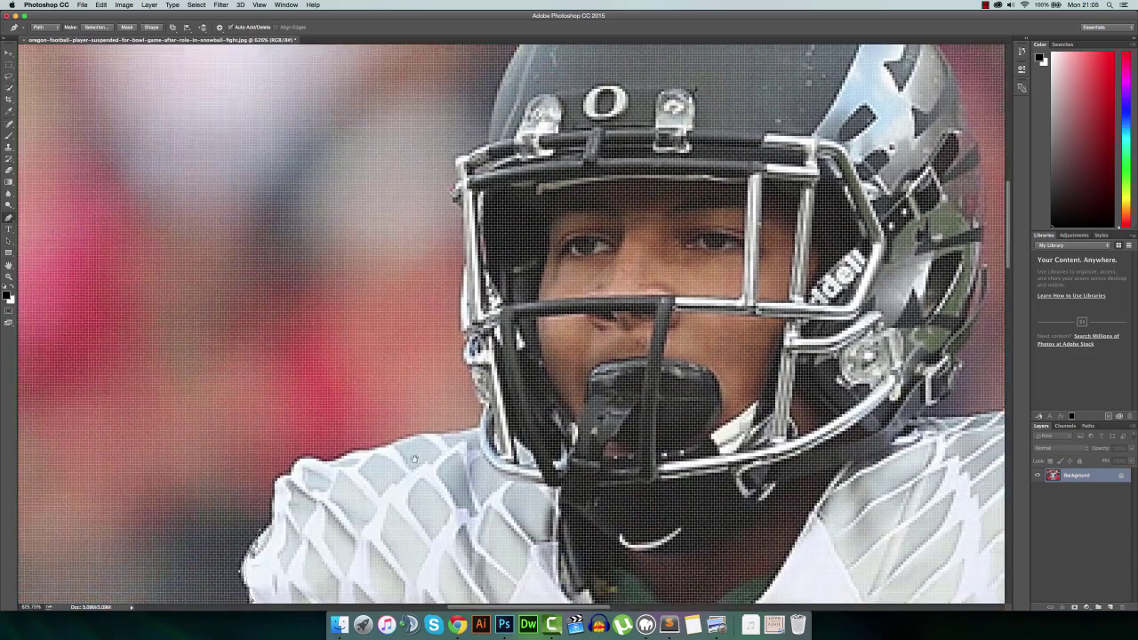
scroll(442, 366, up, 2)
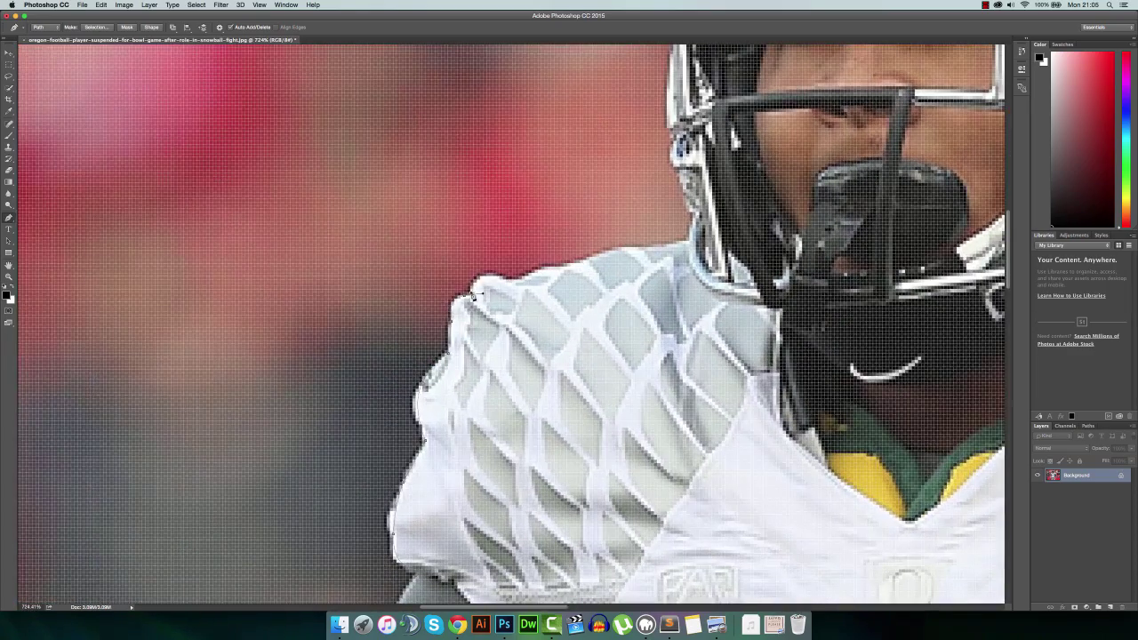
scroll(658, 248, up, 3)
scroll(658, 249, right, 3)
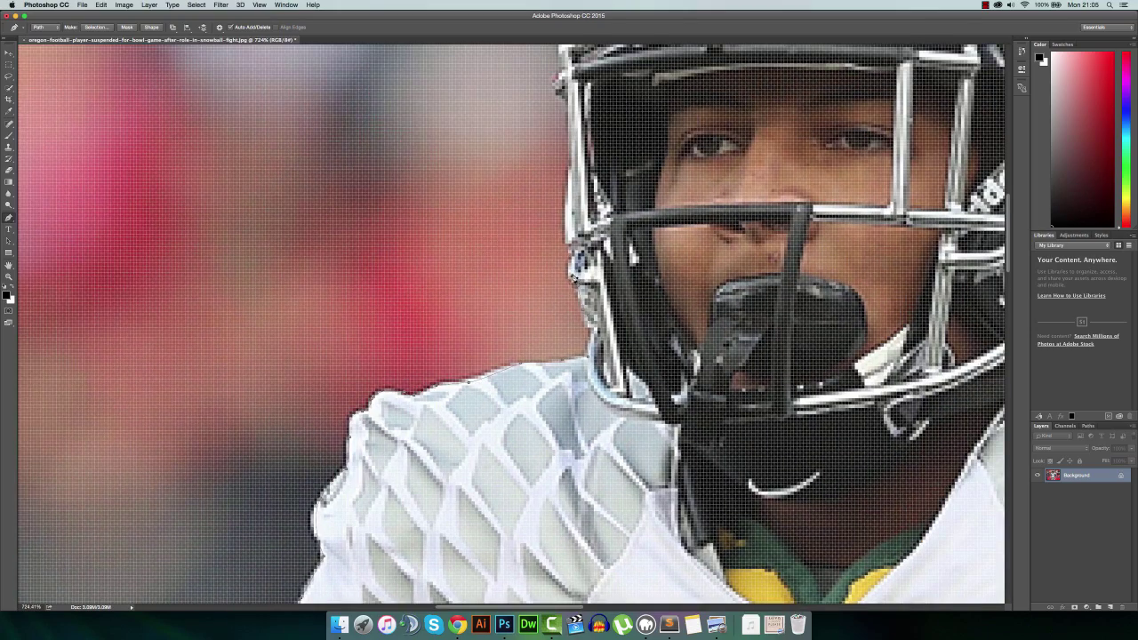
scroll(487, 285, up, 6)
scroll(487, 284, right, 3)
scroll(487, 293, up, 4)
scroll(487, 293, right, 5)
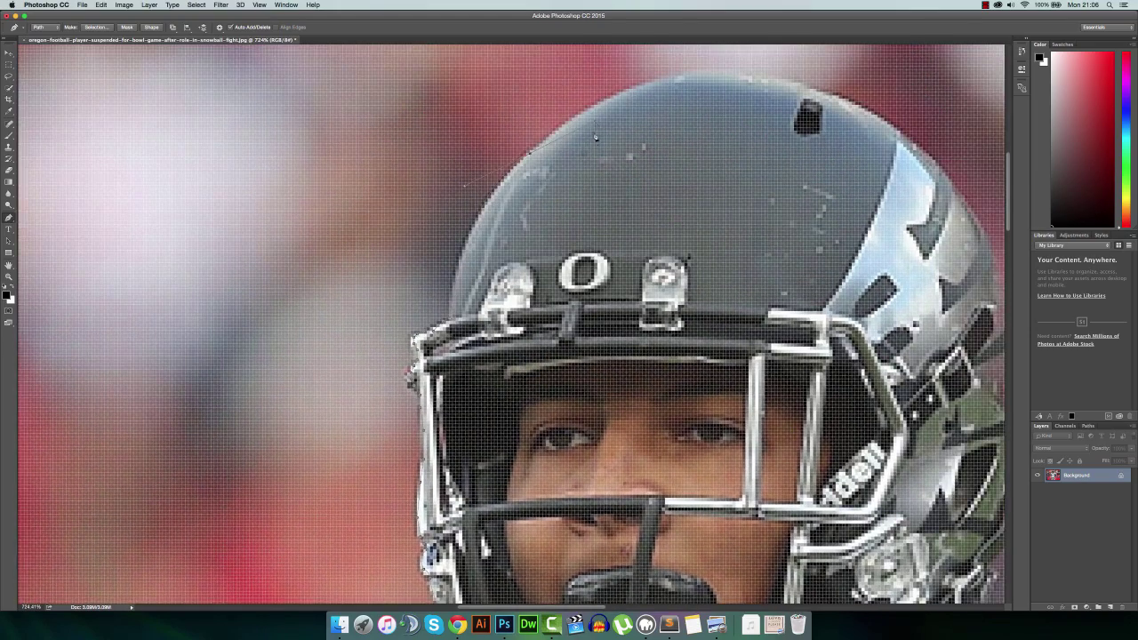
Curve the path over the helmet's crown and end it at the image's top edge
drag(508, 171, 551, 176)
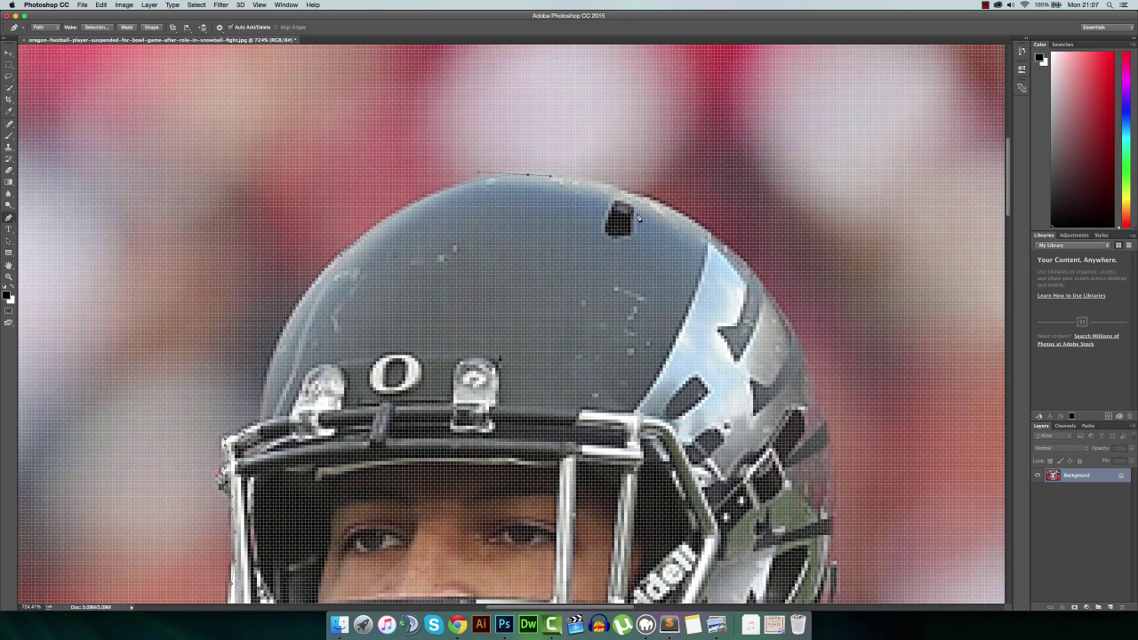
scroll(606, 162, up, 5)
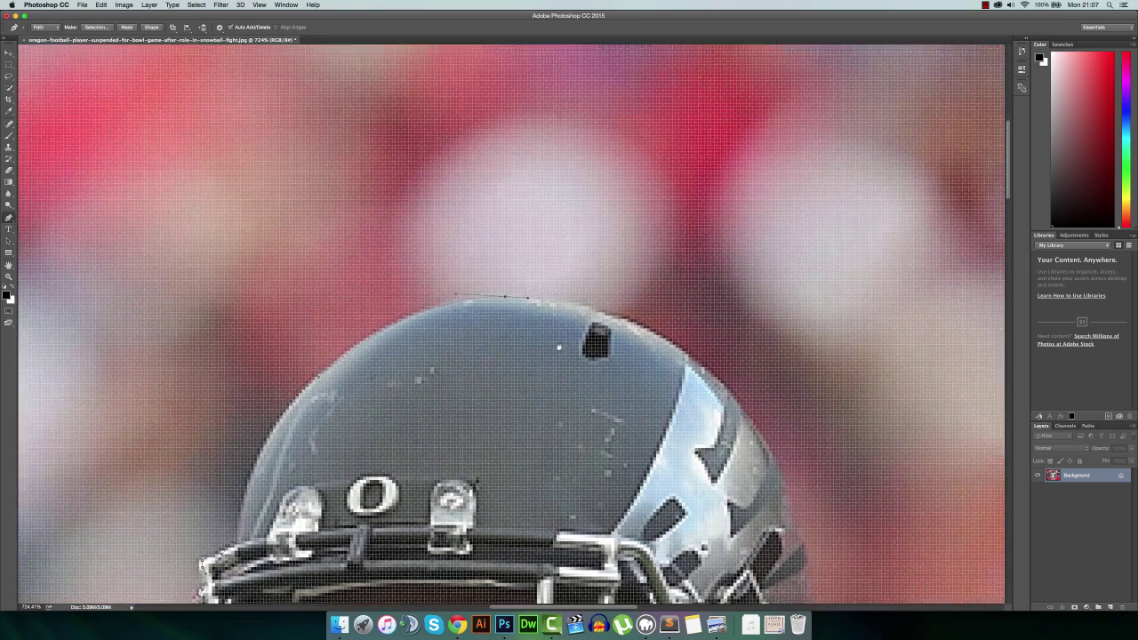
scroll(559, 347, up, 3)
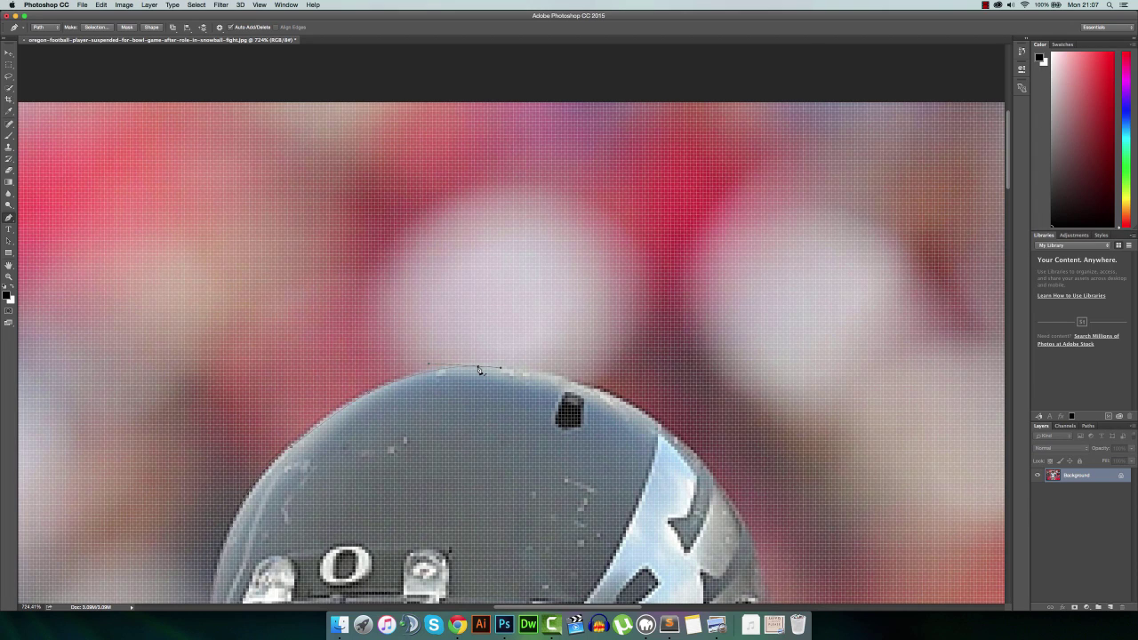
click(483, 88)
scroll(518, 179, down, 10)
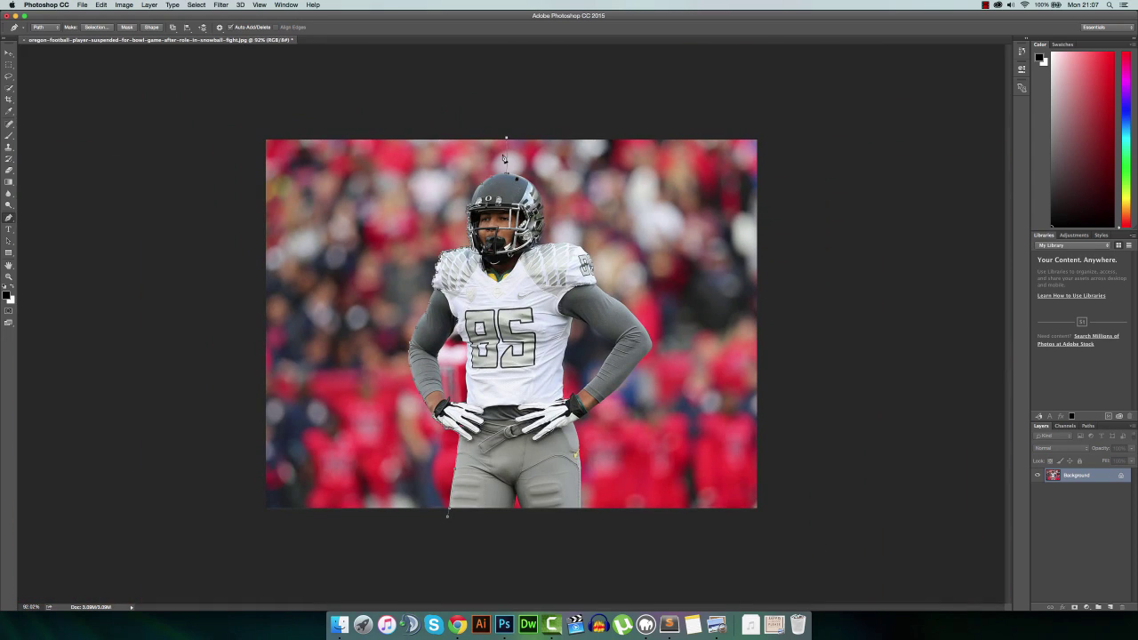
Run the path leftward above the image and down outside its left edge
click(444, 112)
click(314, 112)
click(241, 127)
click(212, 176)
click(198, 329)
click(195, 396)
click(211, 454)
click(228, 500)
Bring the path along below the image and close it at the start anchor
click(257, 535)
click(327, 542)
click(377, 535)
click(414, 538)
click(432, 533)
click(448, 516)
Unlock the Background as Layer 0, then save the Work Path as Path 1
double_click(1094, 477)
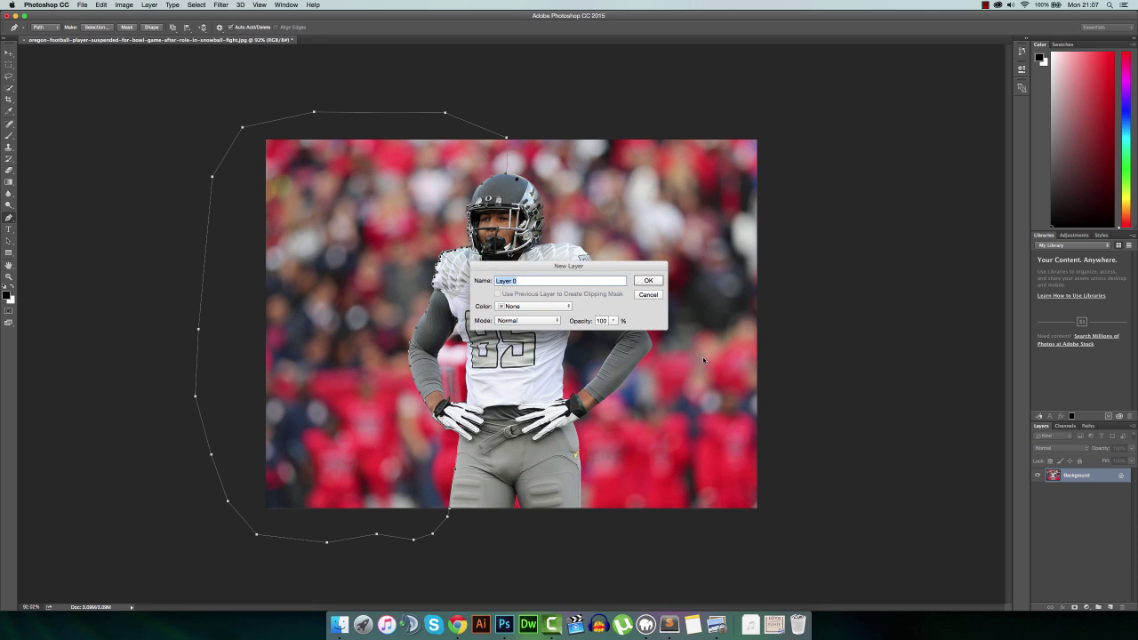
click(649, 281)
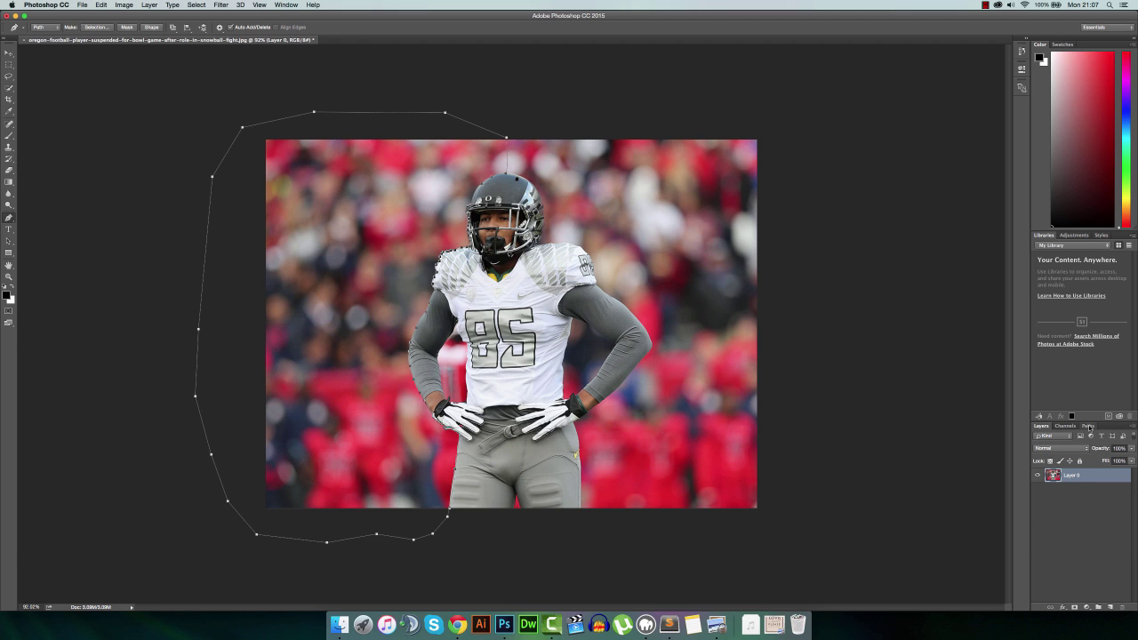
click(1088, 426)
double_click(1075, 436)
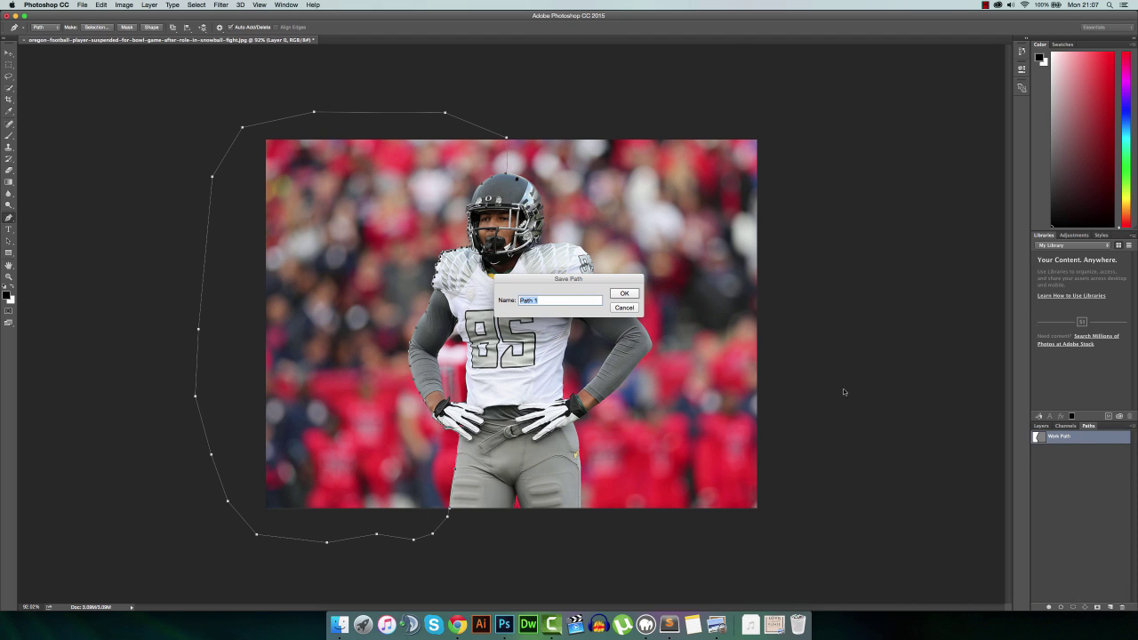
click(625, 294)
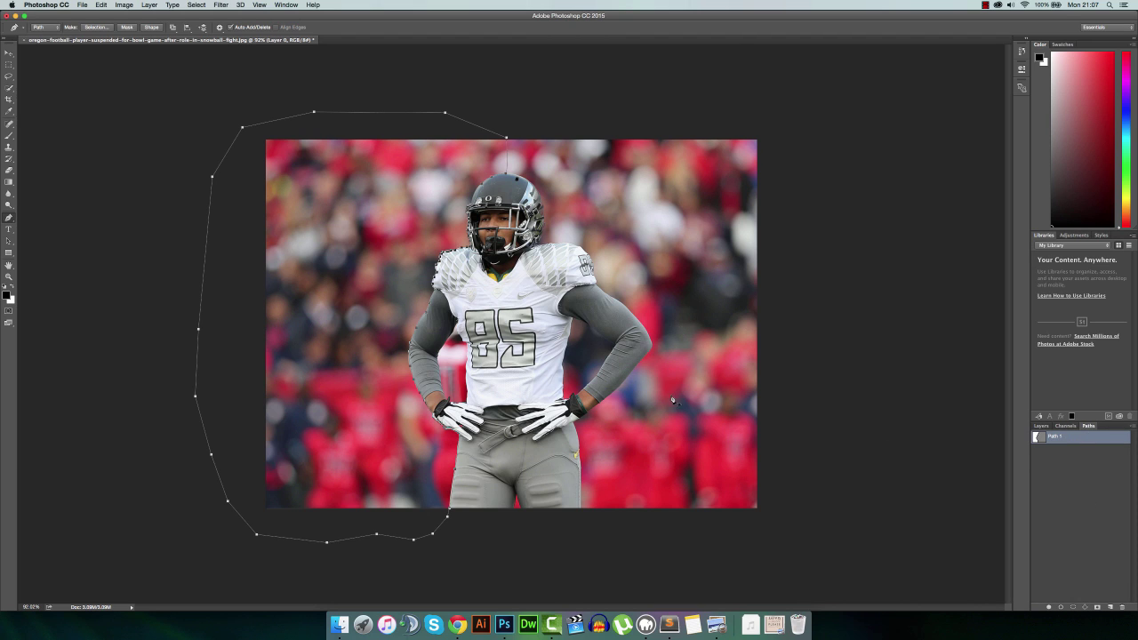
Load Path 1 as a selection and delete the enclosed crowd pixels from Layer 0
click(1073, 607)
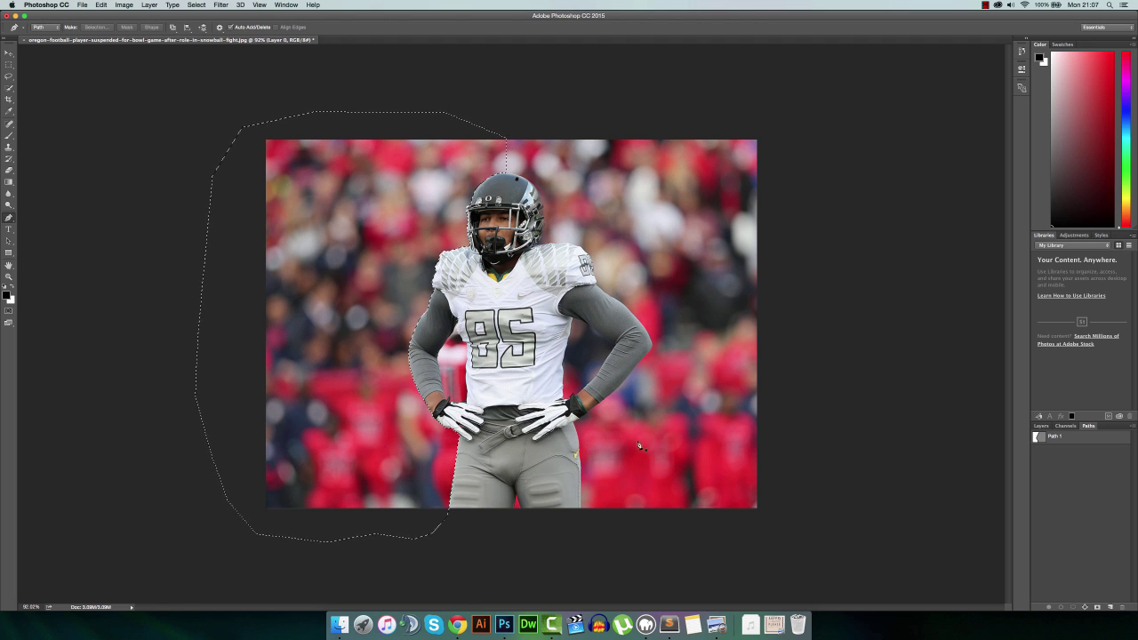
click(1045, 426)
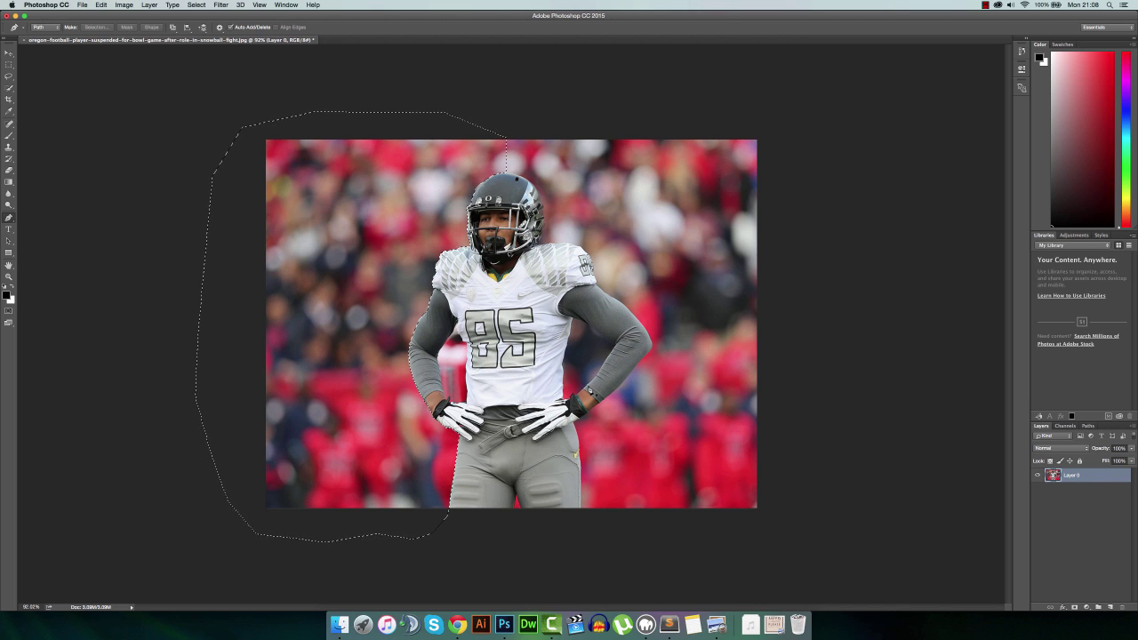
key(Delete)
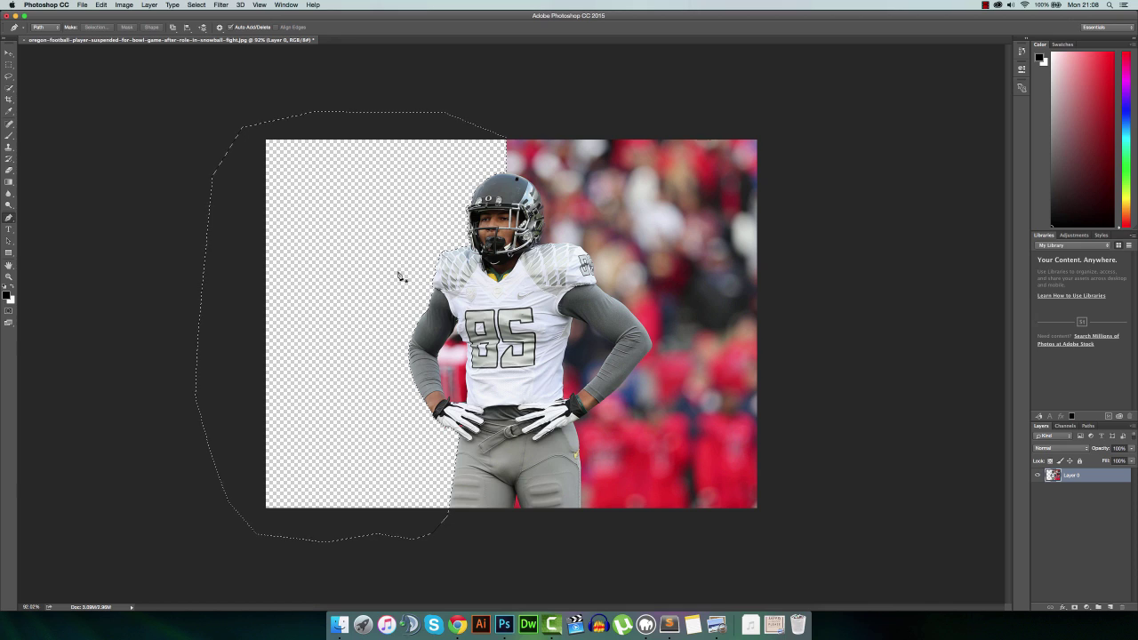
Deselect with Cmd+D so the player remains with the left-side crowd turned transparent
key(super+d)
Save a PNG copy named example.png to the Desktop, accepting the default PNG options
click(82, 5)
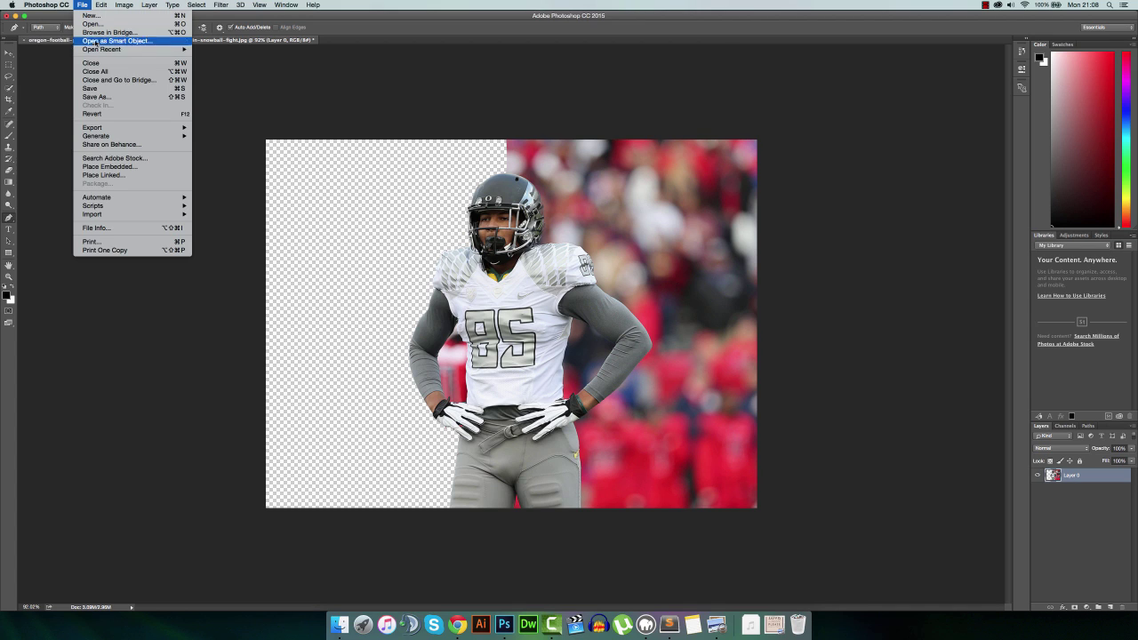
click(111, 98)
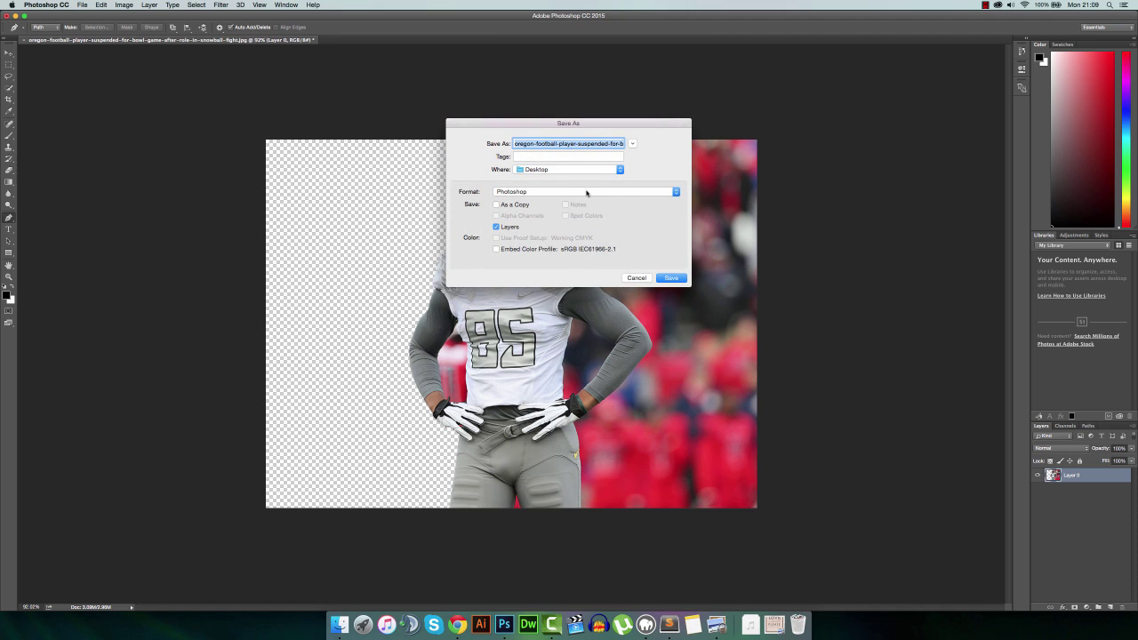
click(590, 191)
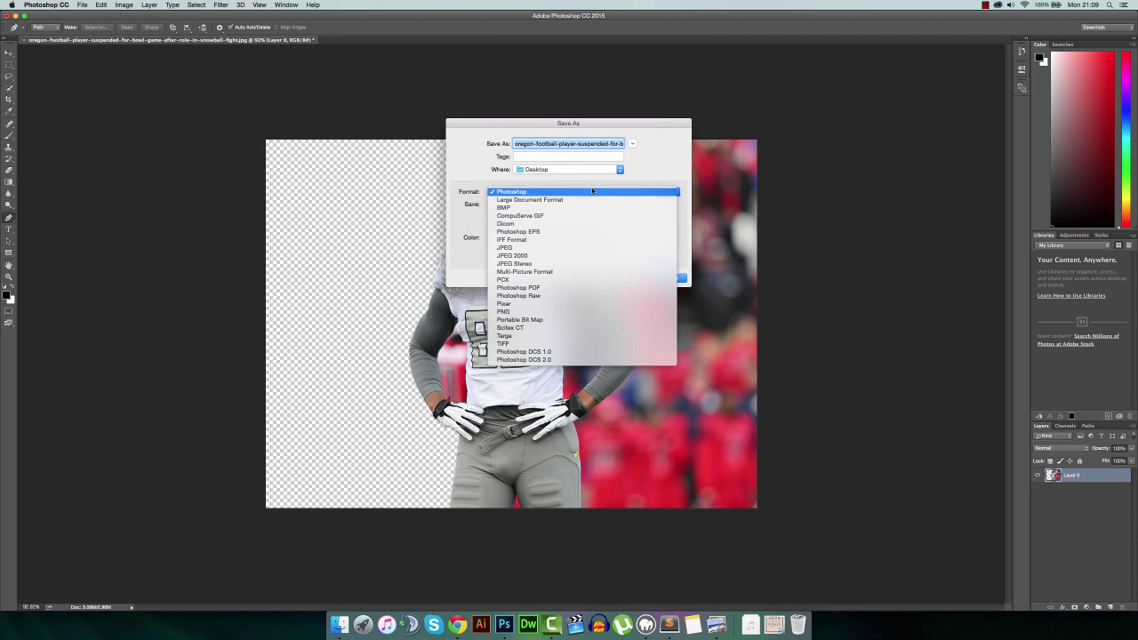
click(534, 311)
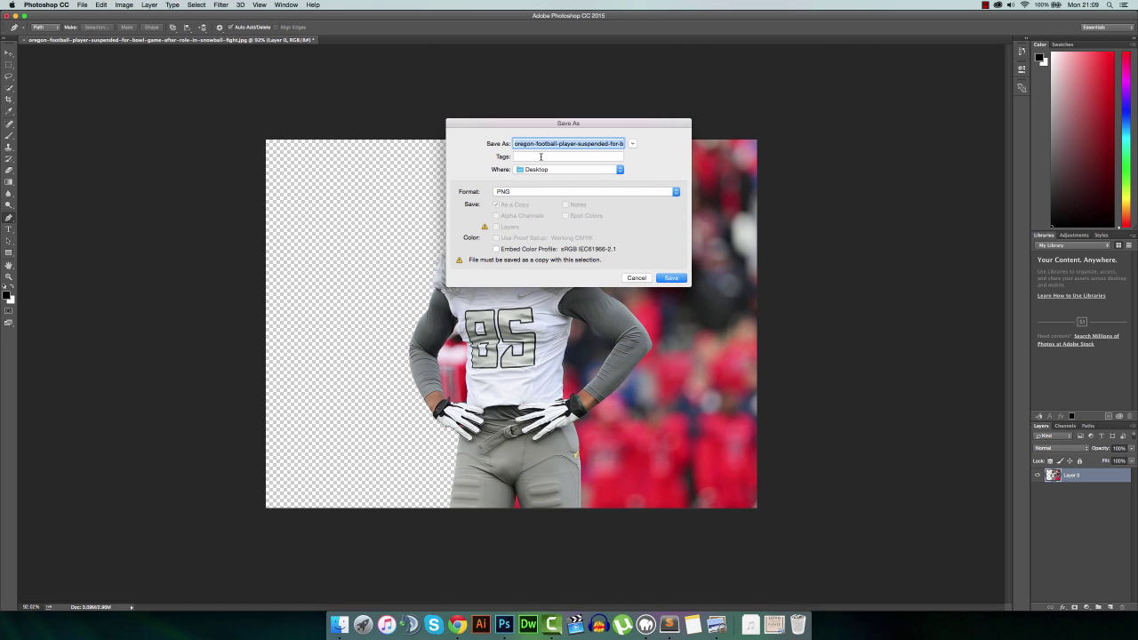
text(example.png)
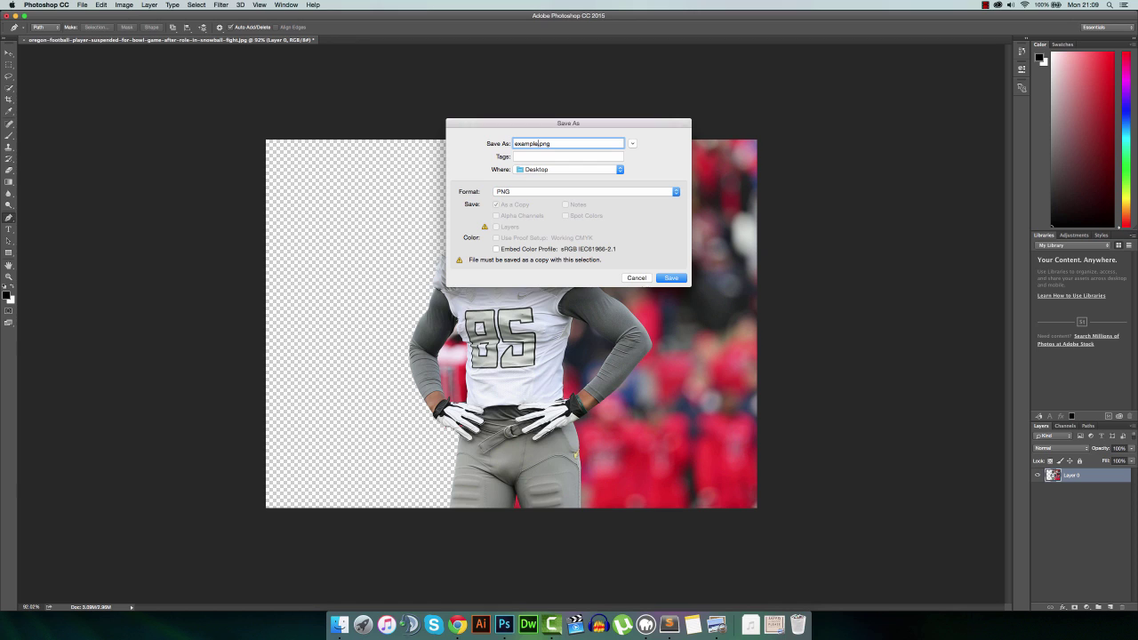
click(673, 277)
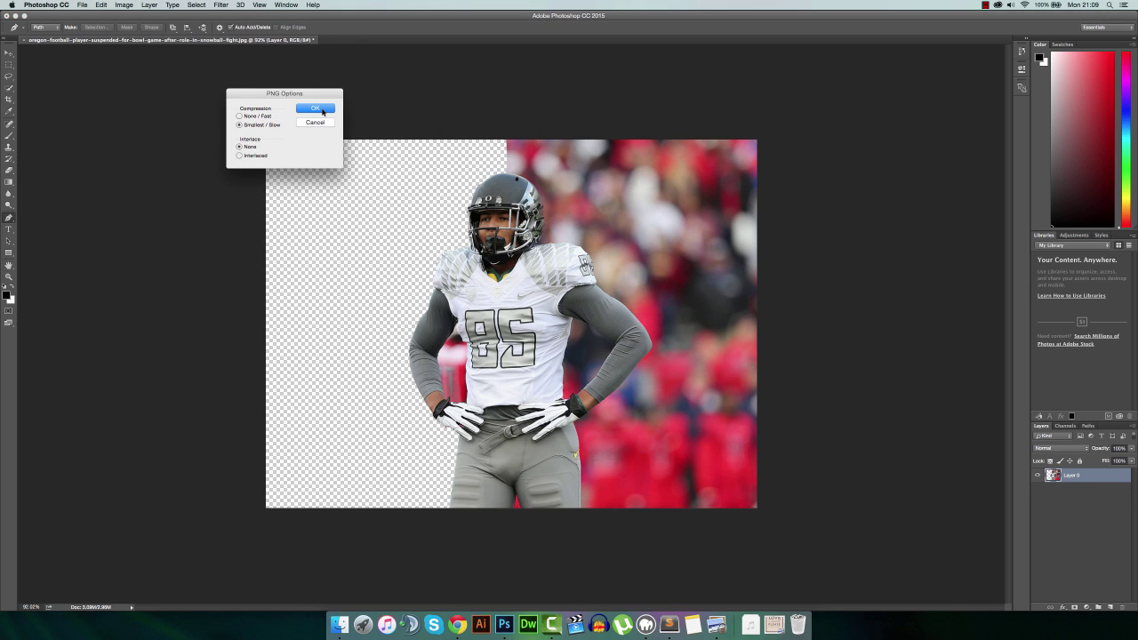
click(315, 108)
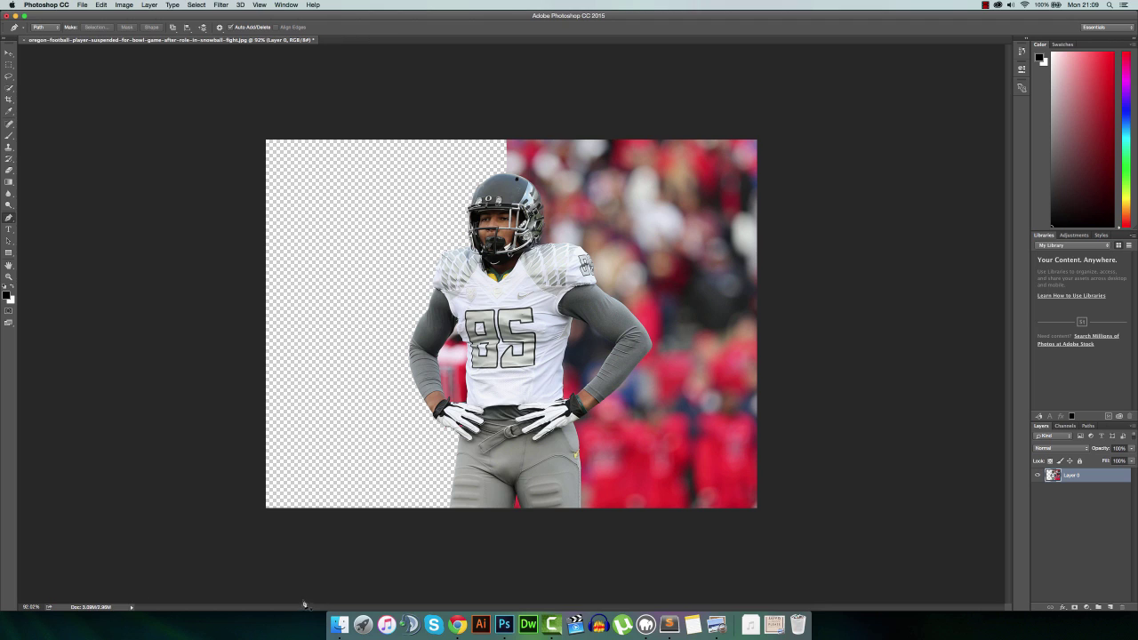
Create a new document 3000 px wide by 3000 px high
click(87, 6)
click(93, 16)
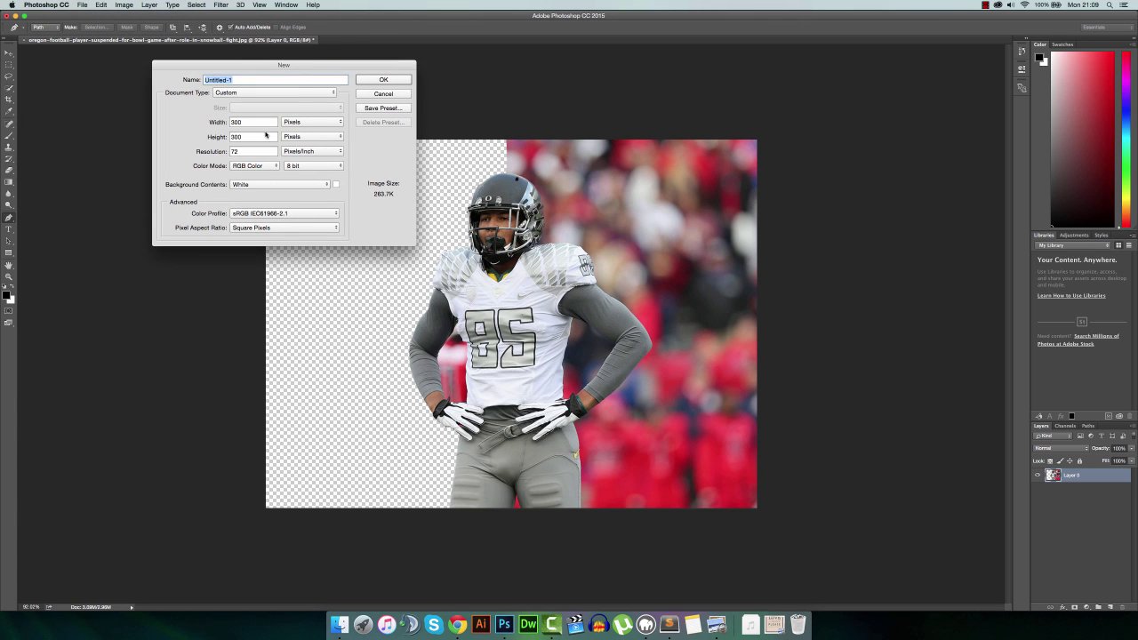
click(250, 121)
text(0)
key(Tab)
text(0)
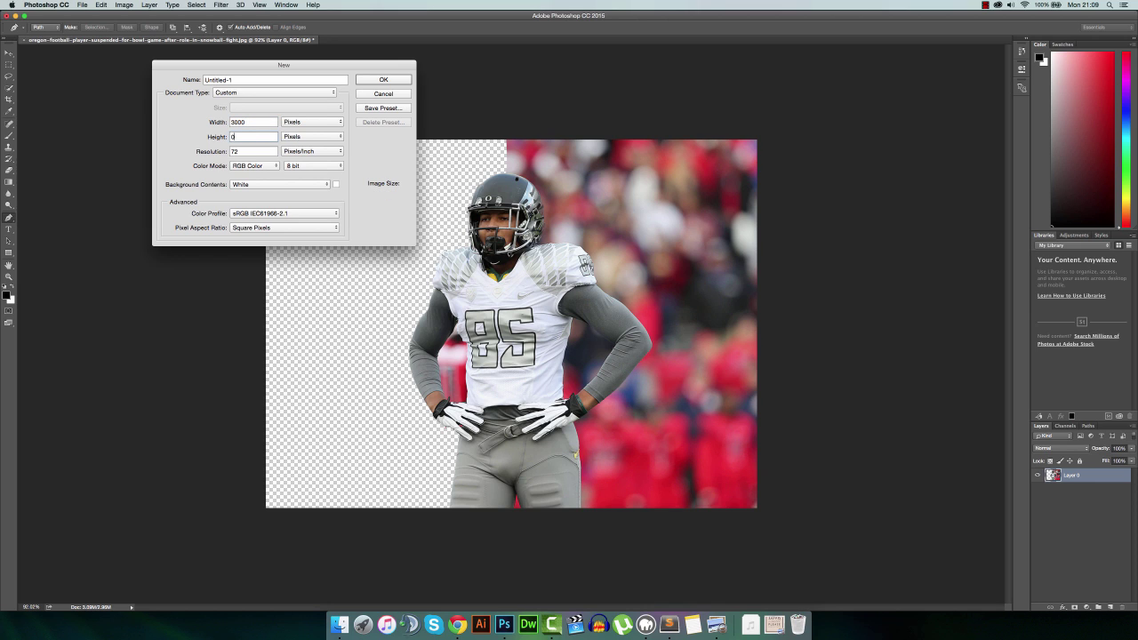
key(BackSpace)
text(3000)
key(Return)
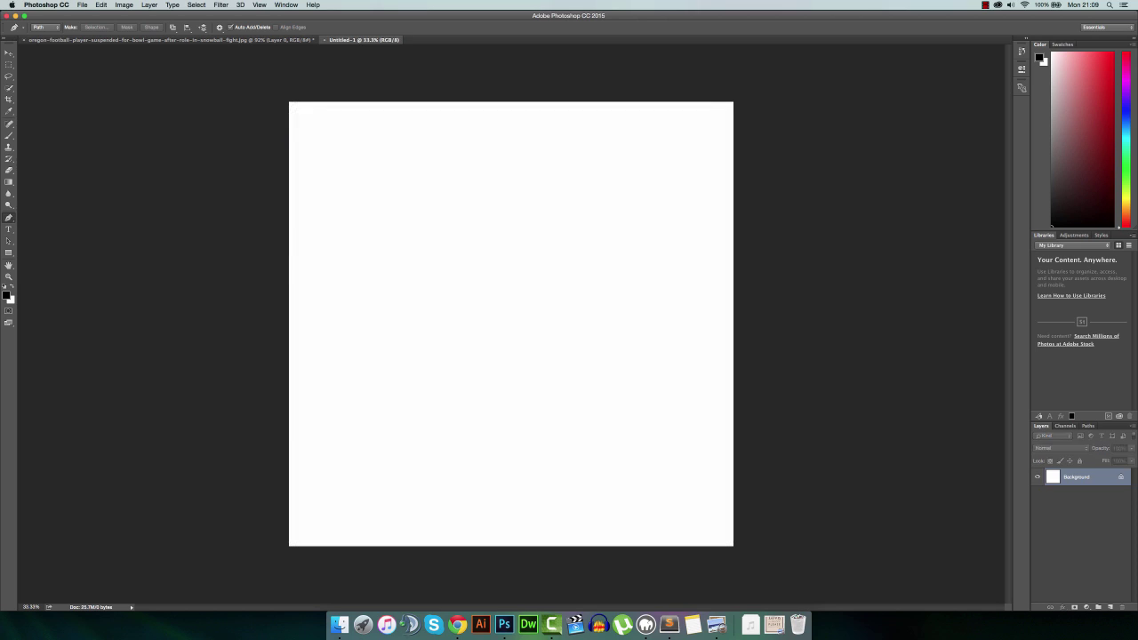
Convert the Background into Layer 0 and fill it with solid black
double_click(1076, 477)
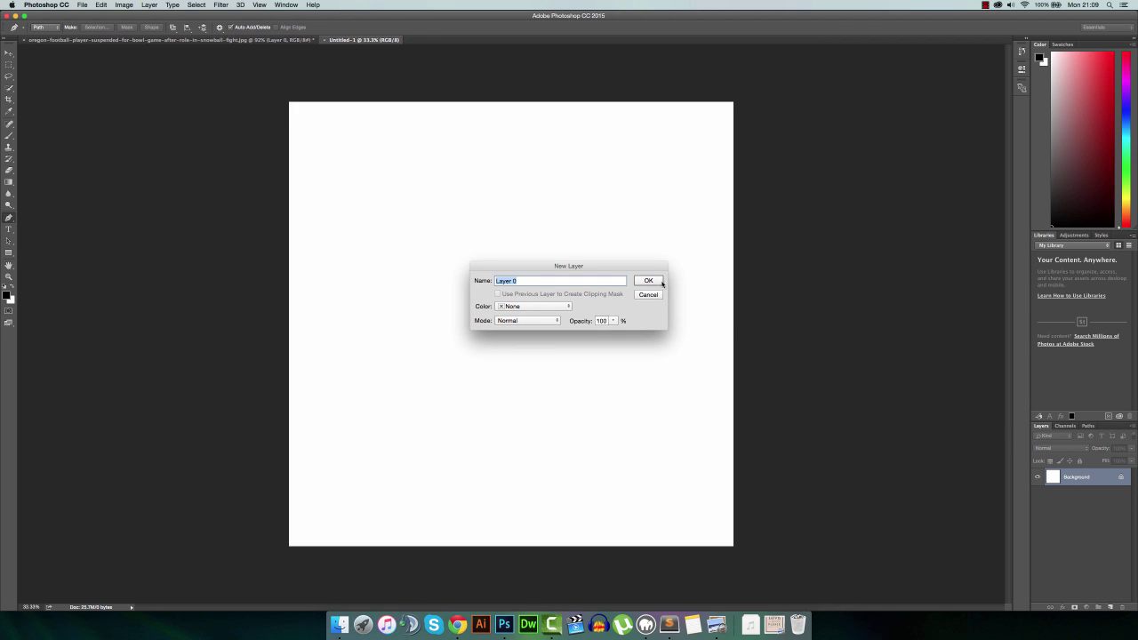
click(658, 282)
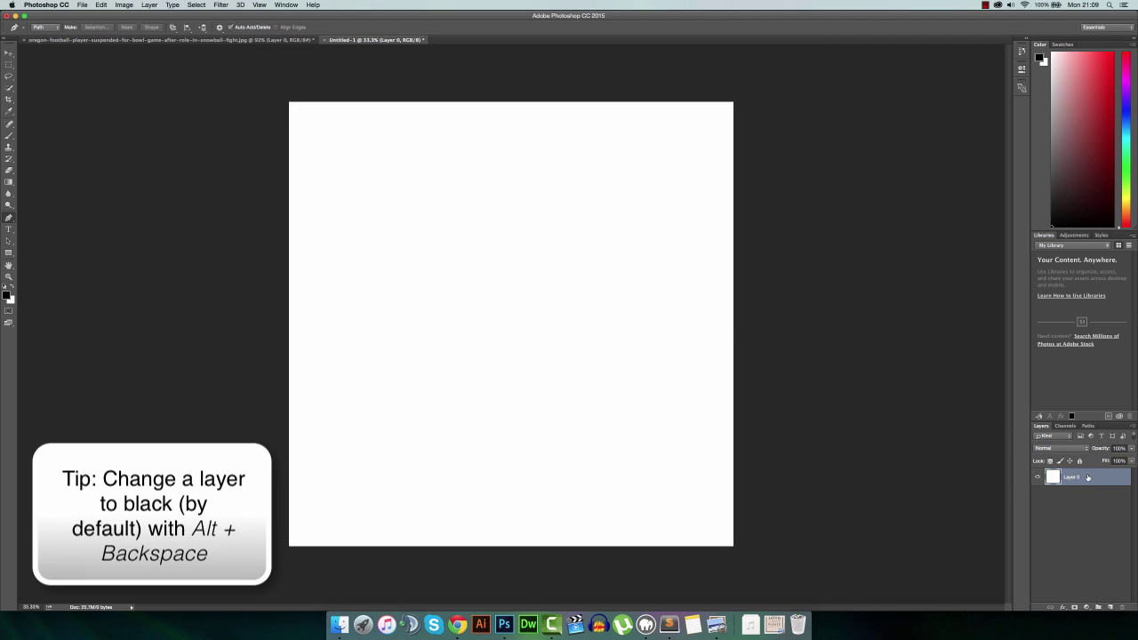
key(alt+BackSpace)
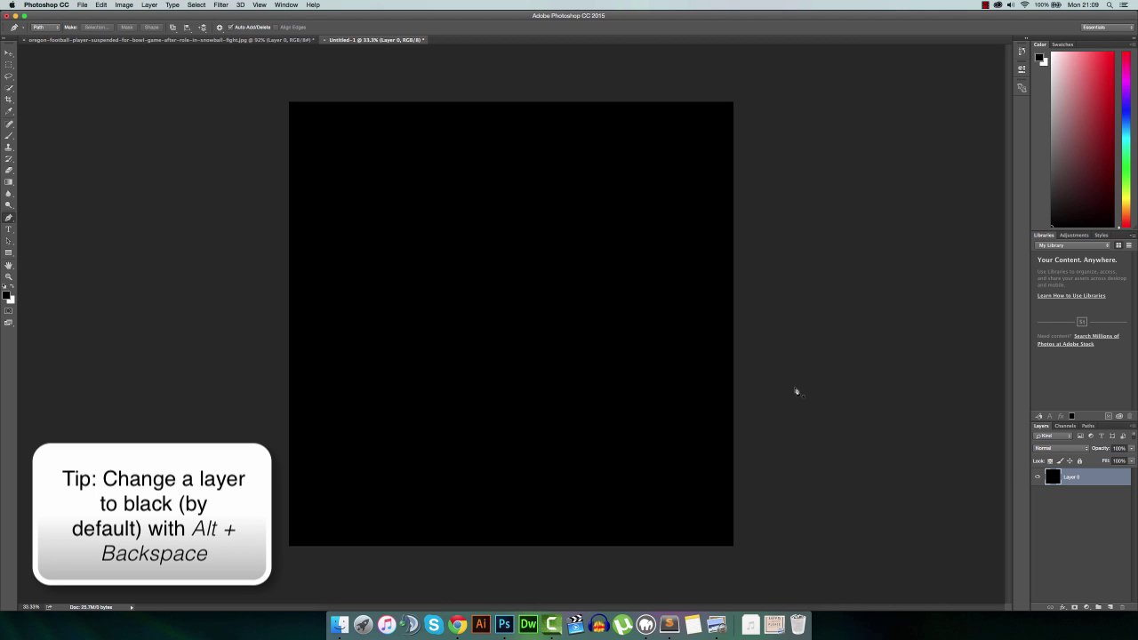
click(9, 55)
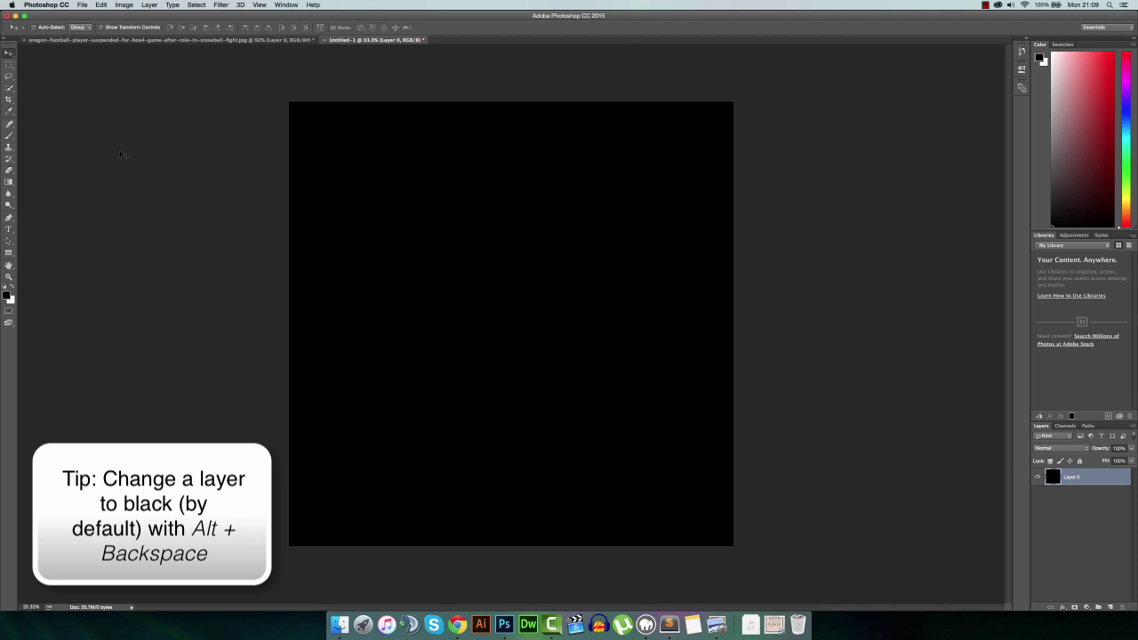
click(339, 625)
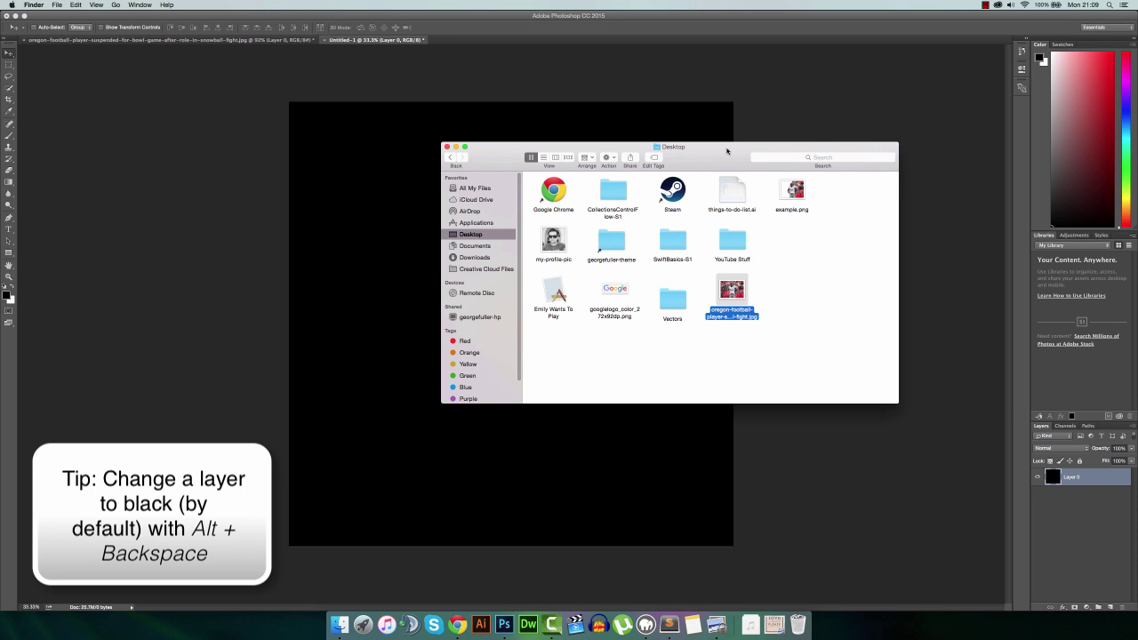
Drag example.png from the Desktop onto the black canvas and commit it as a new layer
drag(729, 151, 900, 138)
click(962, 182)
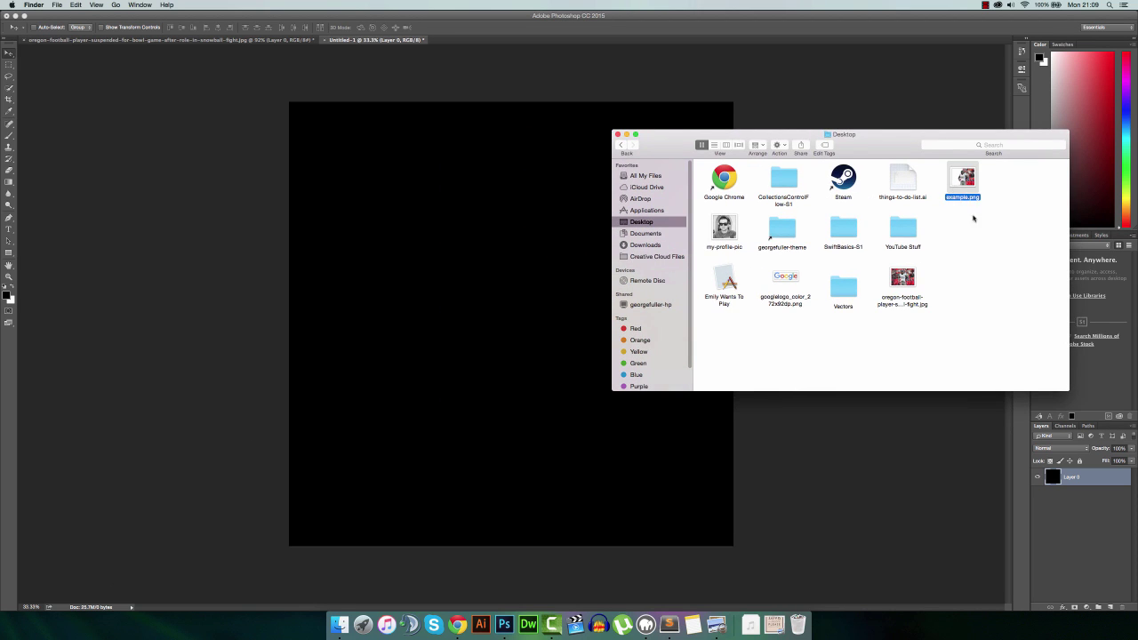
drag(967, 188, 486, 267)
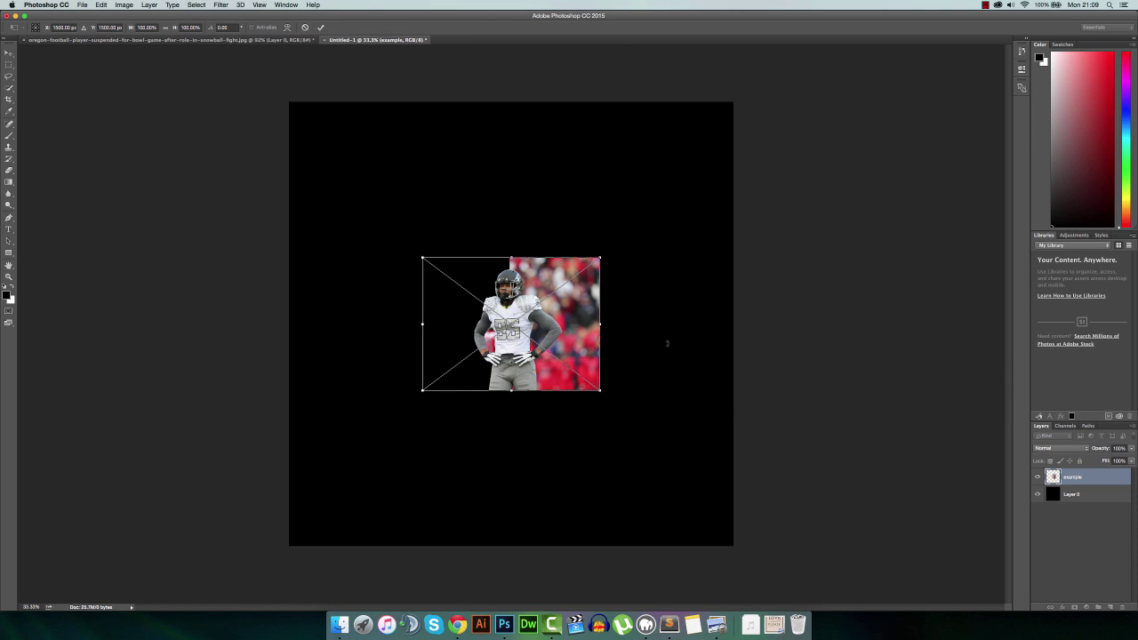
key(Return)
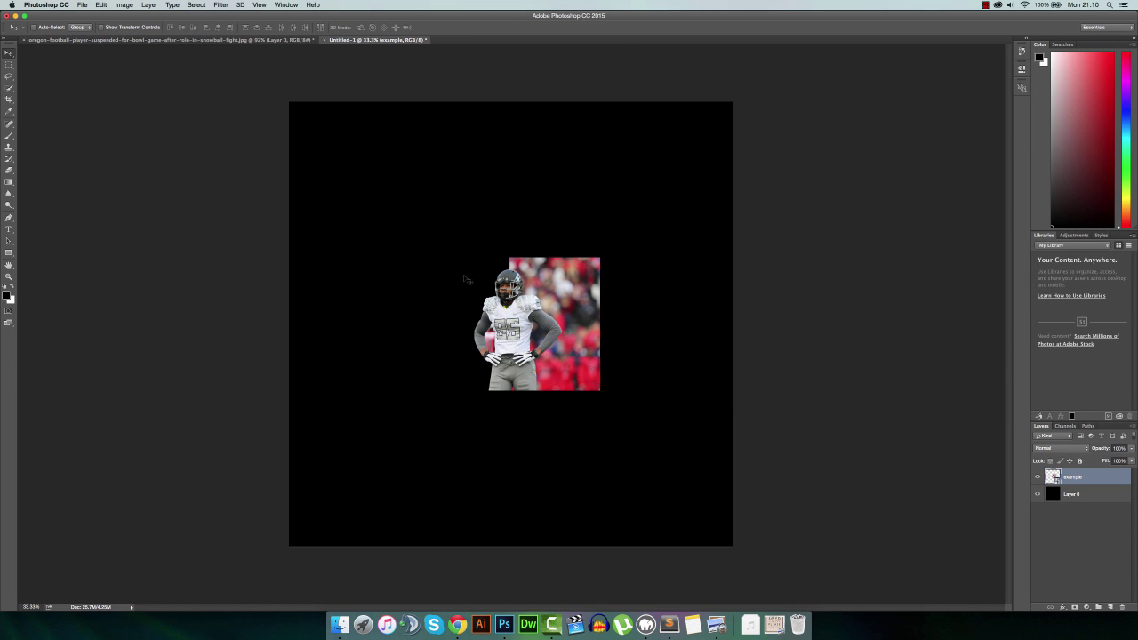